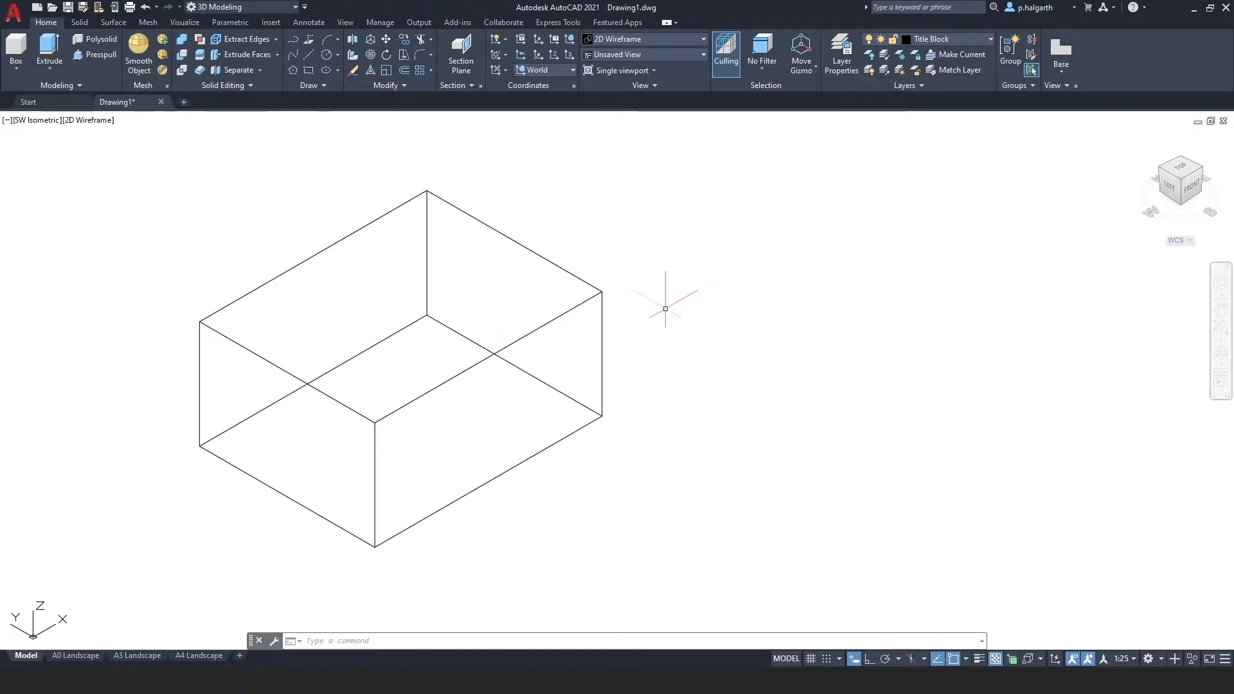
- From the front view, create a cylinder beside the box, about 2 units in radius and 4 units high
{"action": "left_click", "coordinate": [1196, 191]}
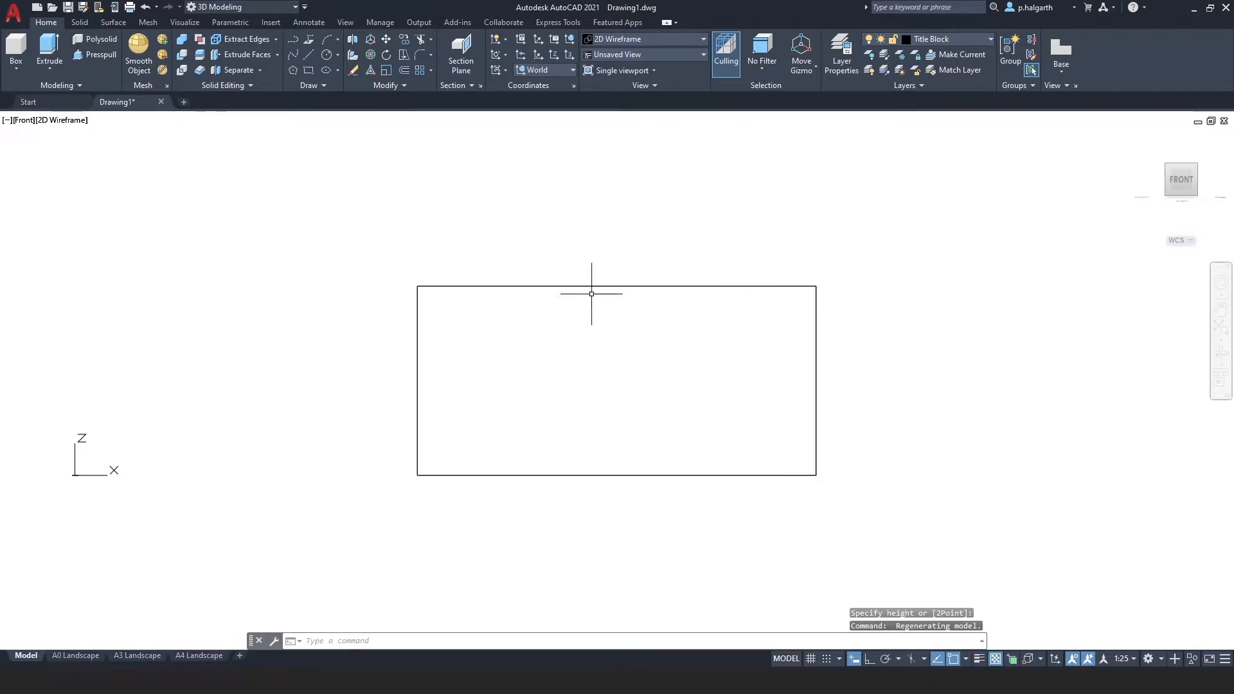
{"action": "left_click", "coordinate": [16, 69]}
{"action": "left_click", "coordinate": [31, 118]}
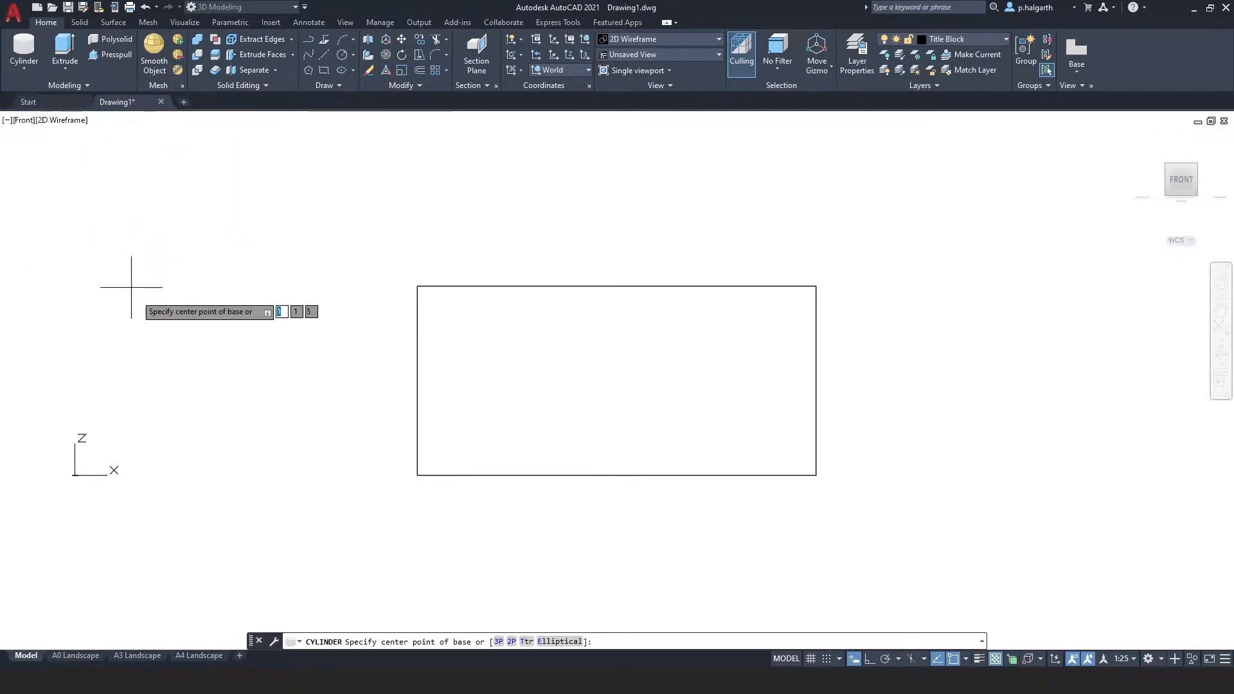
{"action": "left_click", "coordinate": [234, 472]}
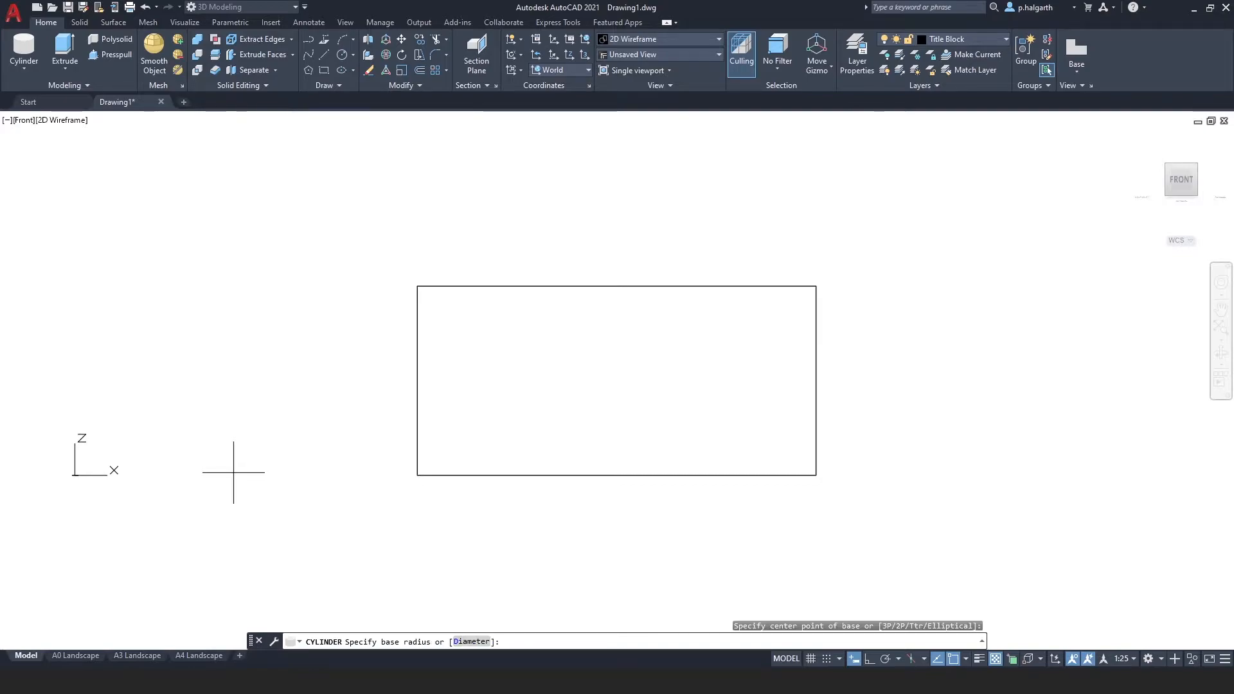
{"action": "left_click", "coordinate": [342, 472]}
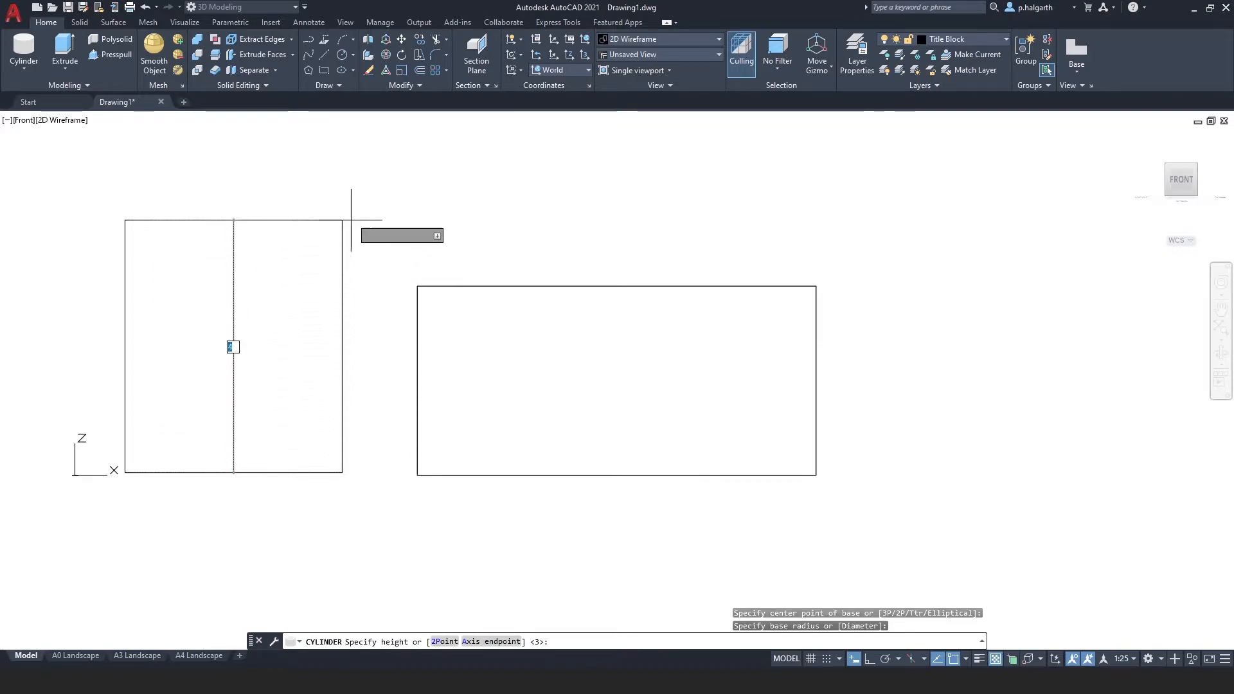
{"action": "left_click", "coordinate": [354, 174]}
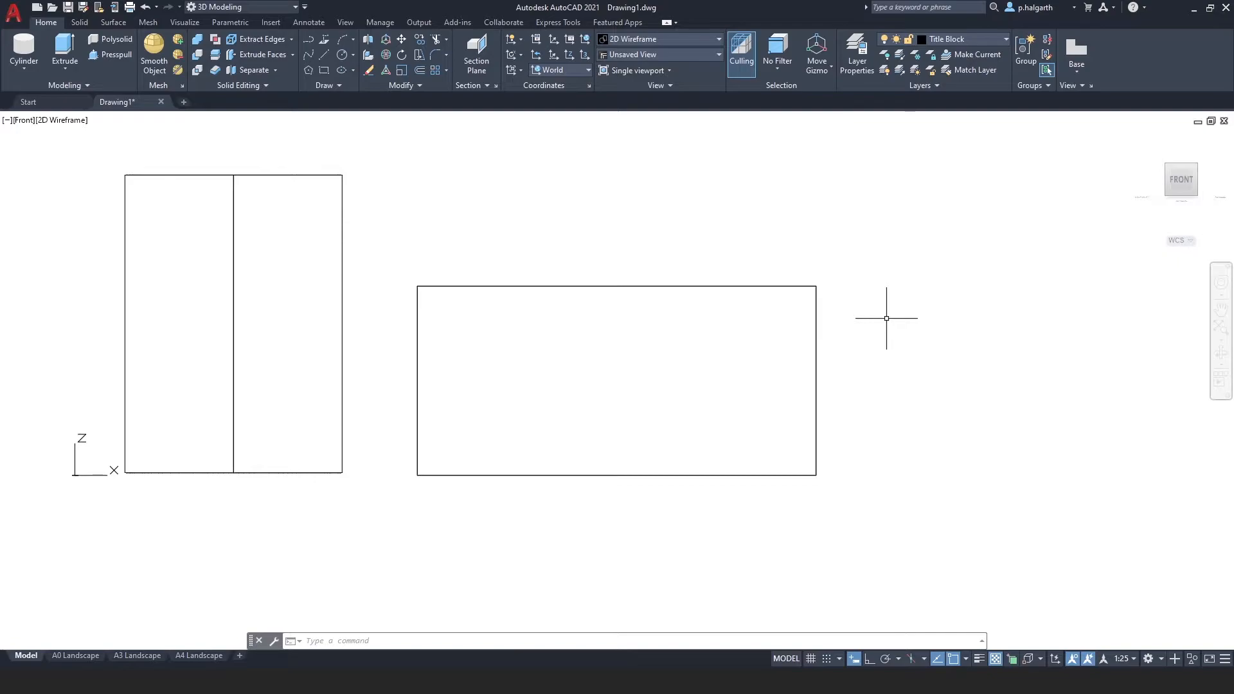
- View the cylinder and box from the left side and from the corner between the top, left and front faces
{"action": "left_click", "coordinate": [1158, 175]}
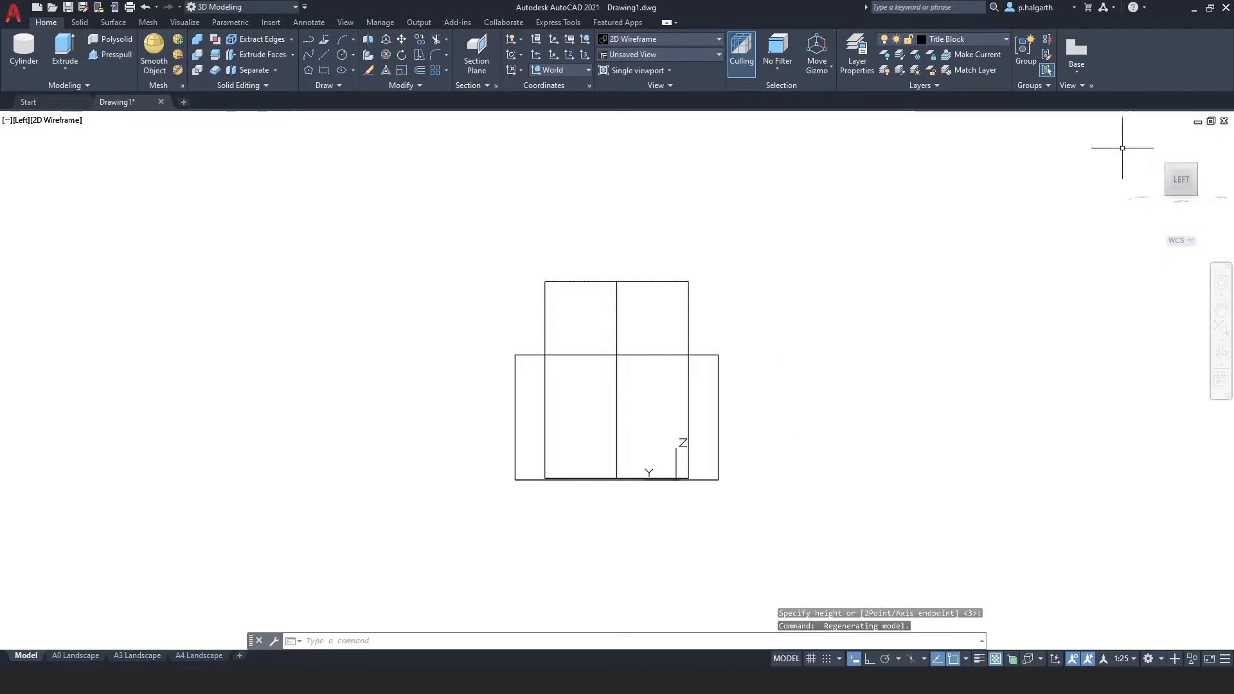
{"action": "left_click", "coordinate": [1152, 145]}
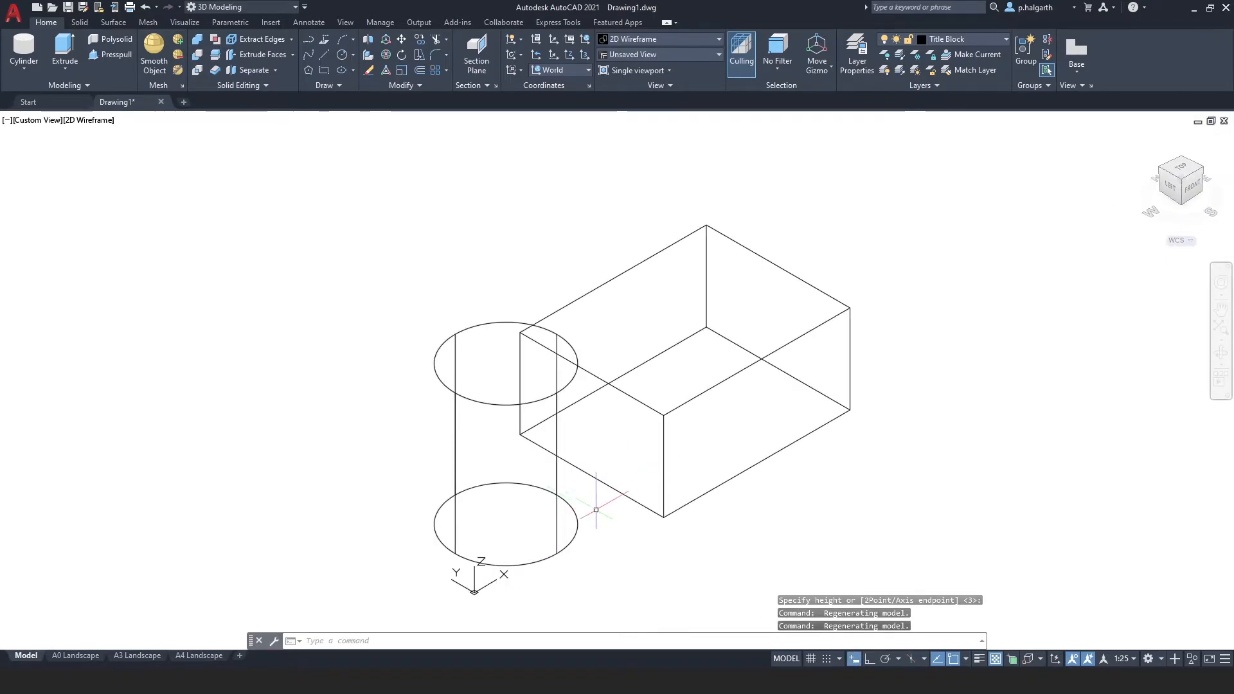
{"action": "middle_click_drag", "start_coordinate": [636, 499], "coordinate": [479, 501]}
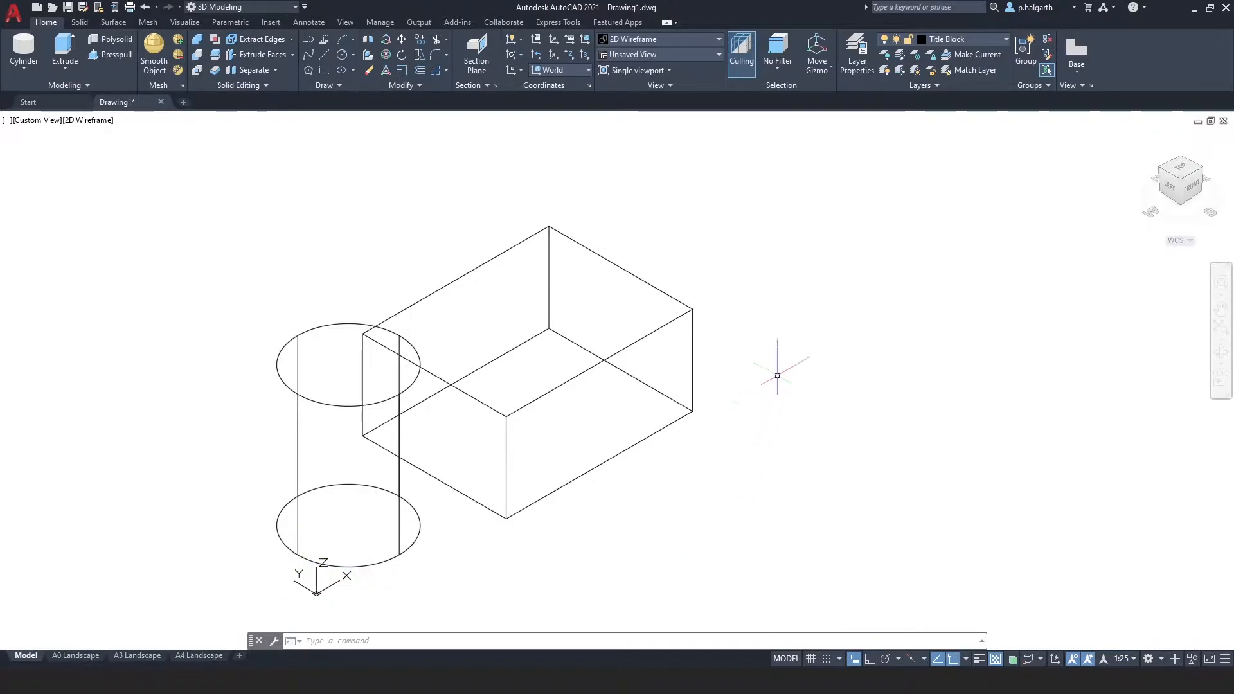
{"action": "key", "text": "ctrl+z"}
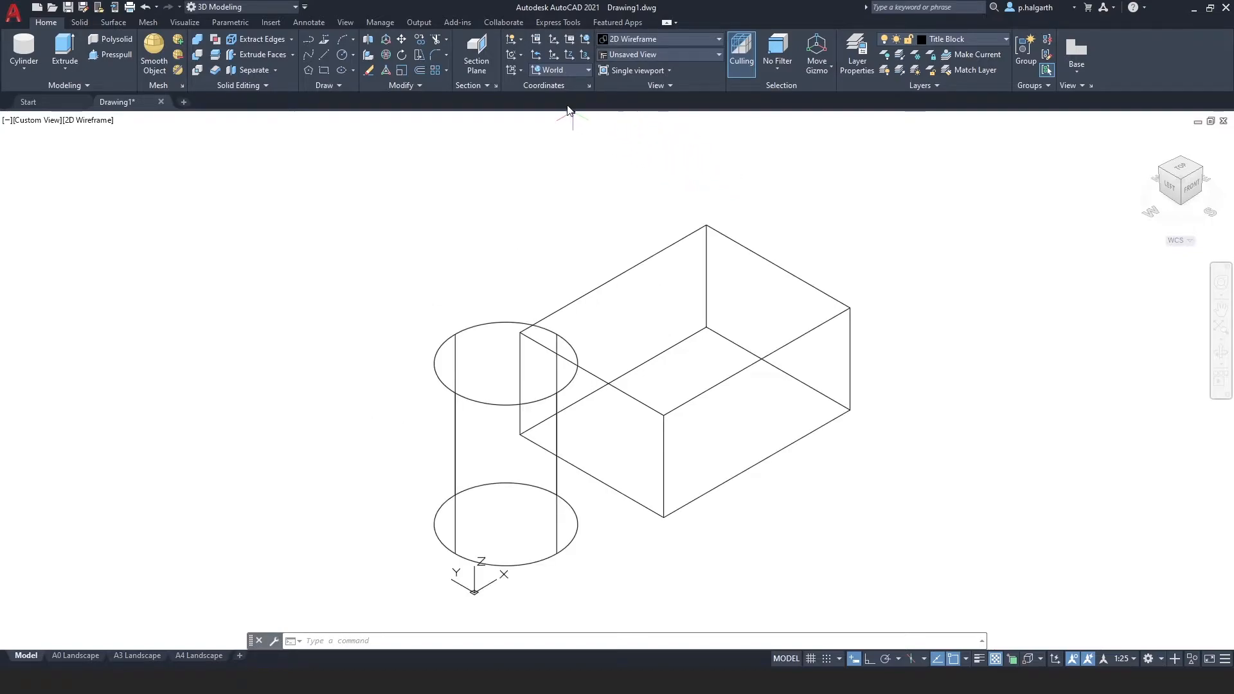
- Set the UCS to Front and create a horizontal cylinder away from the box, about 2 units in radius and 6 units long
{"action": "left_click", "coordinate": [586, 71]}
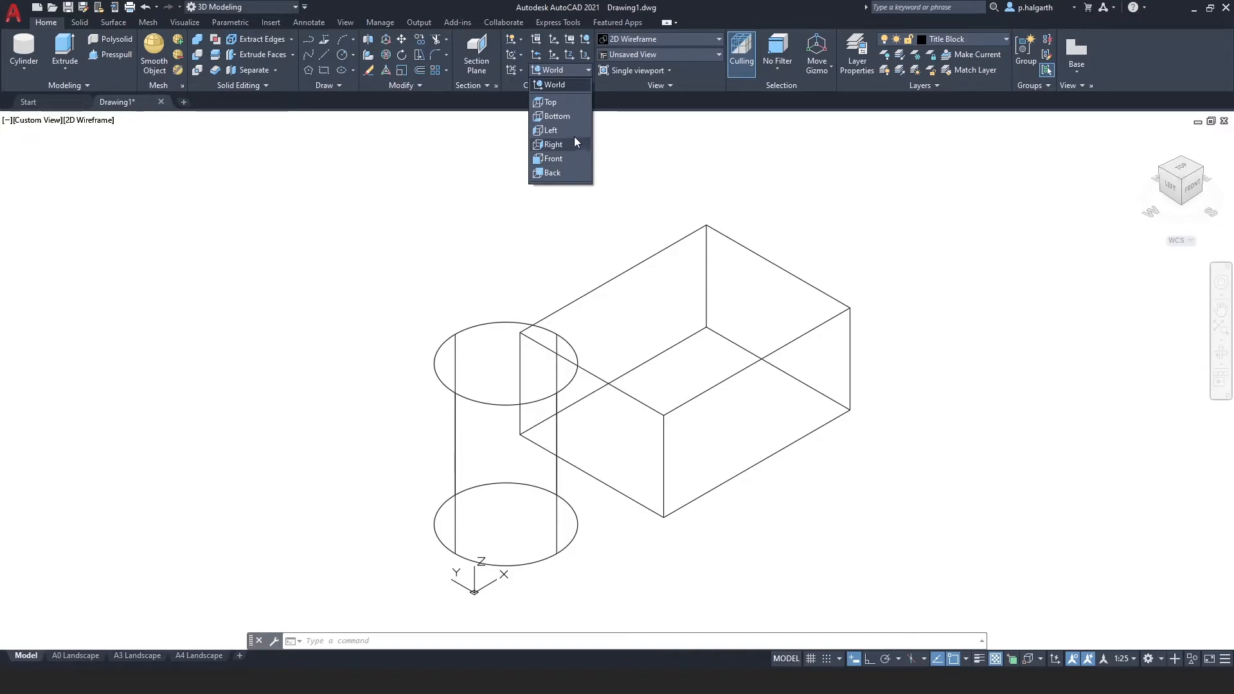
{"action": "left_click", "coordinate": [547, 158]}
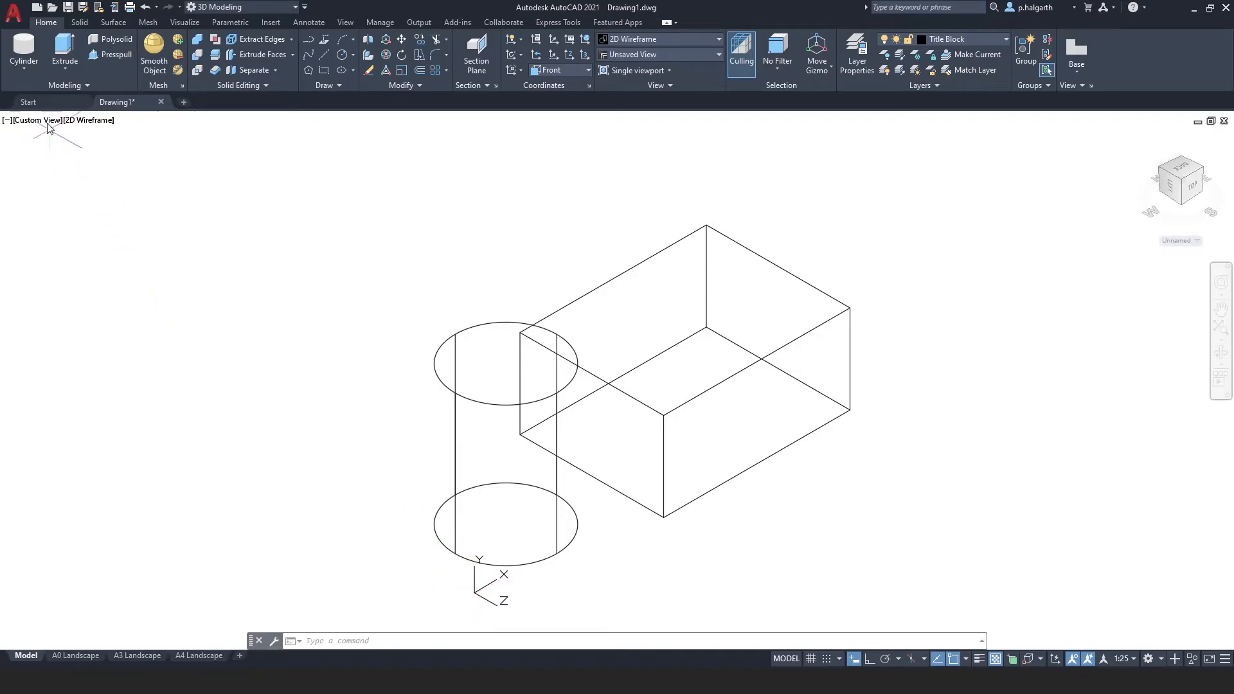
{"action": "left_click", "coordinate": [22, 54]}
{"action": "left_click", "coordinate": [294, 514]}
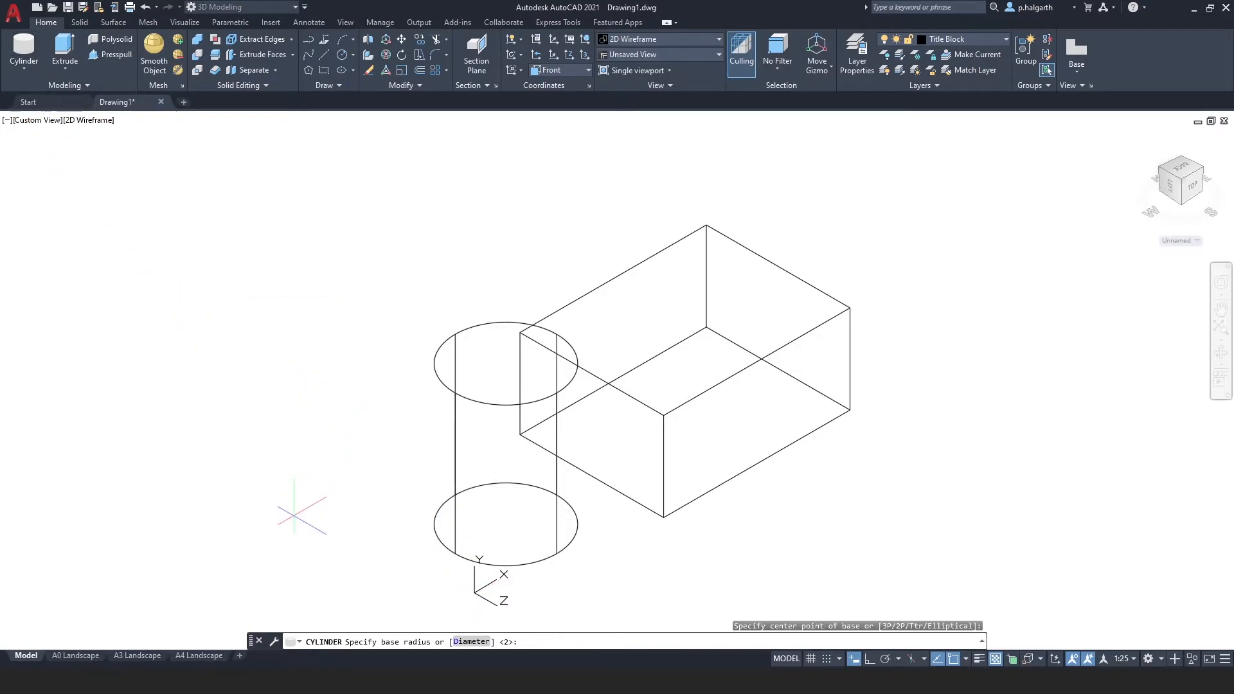
{"action": "left_click", "coordinate": [345, 481]}
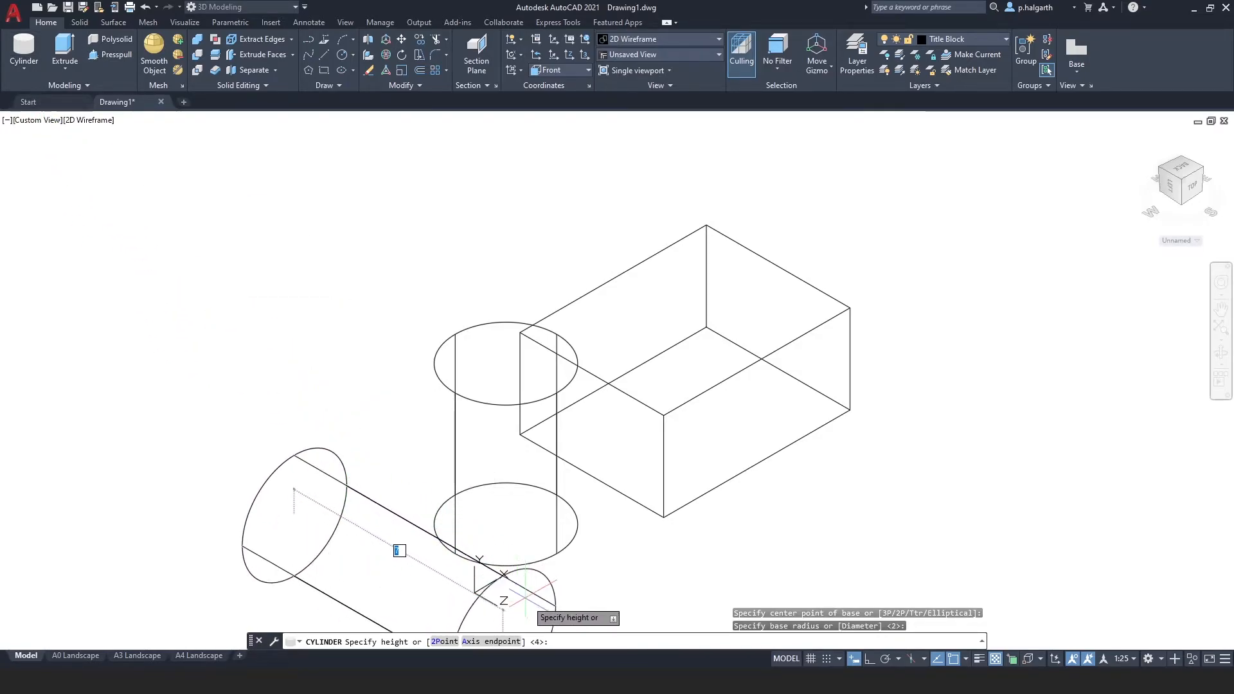
{"action": "left_click", "coordinate": [126, 395]}
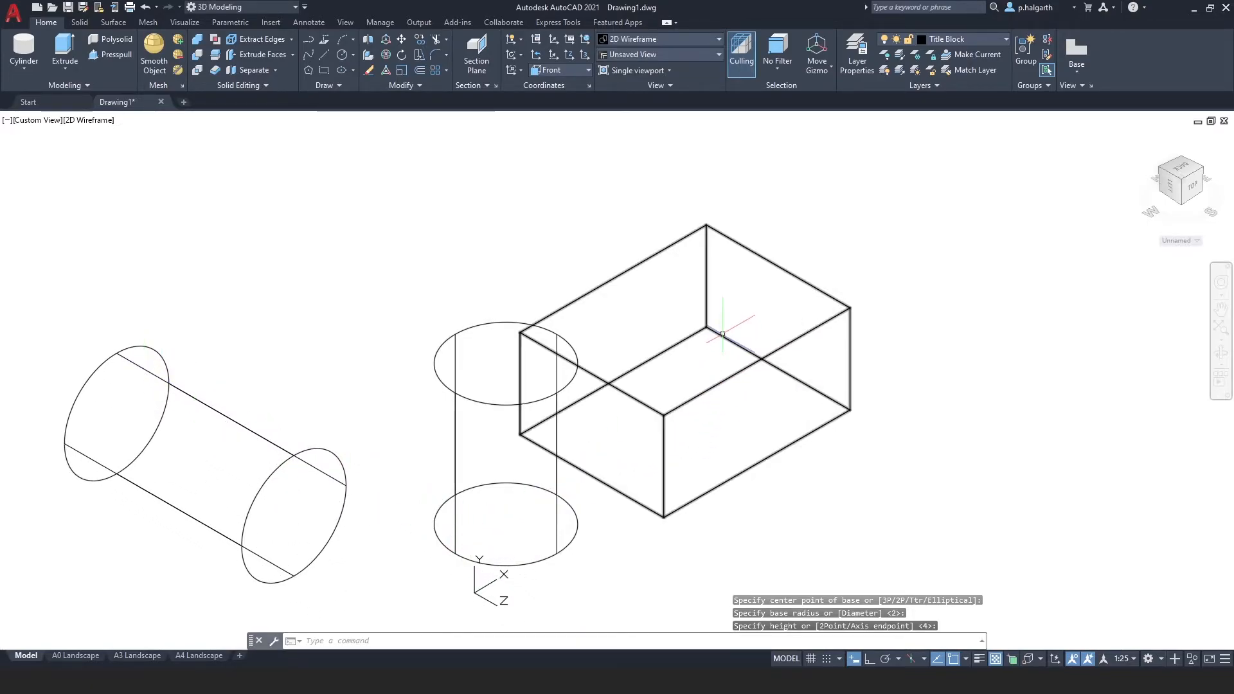
- Set the UCS back to World and view the solids from the top and right sides
{"action": "left_click", "coordinate": [570, 71]}
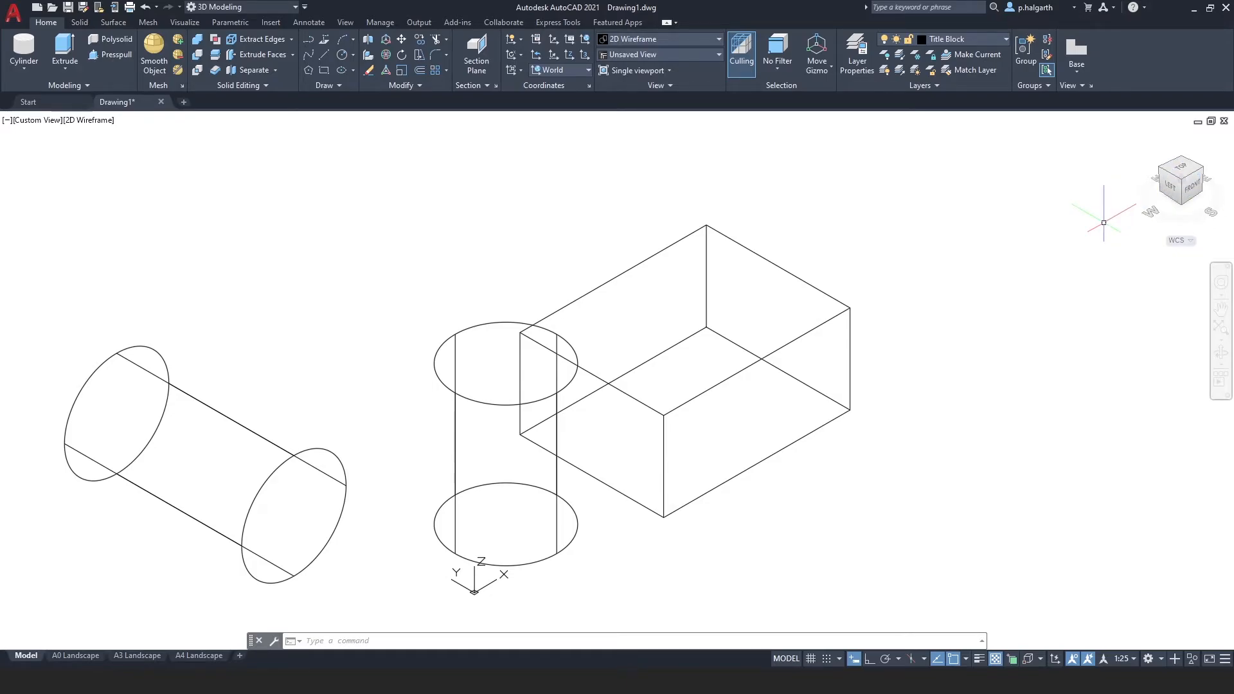
{"action": "left_click", "coordinate": [1184, 170]}
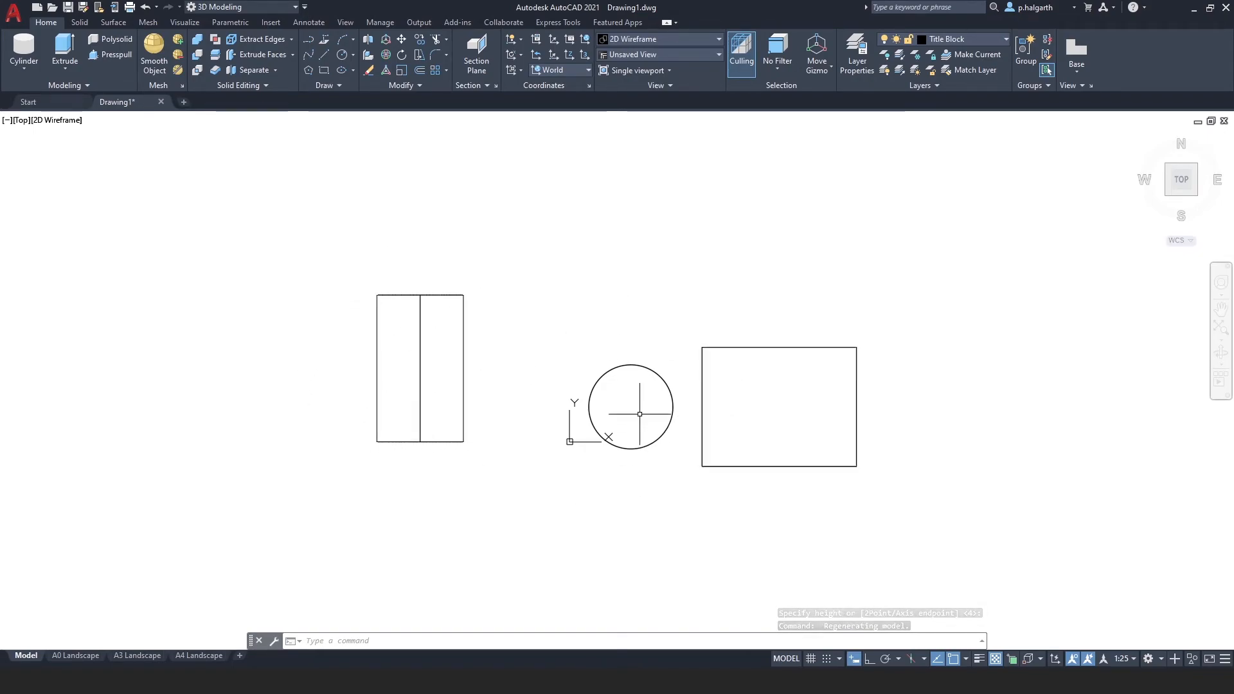
{"action": "middle_click_drag", "start_coordinate": [948, 426], "coordinate": [764, 441]}
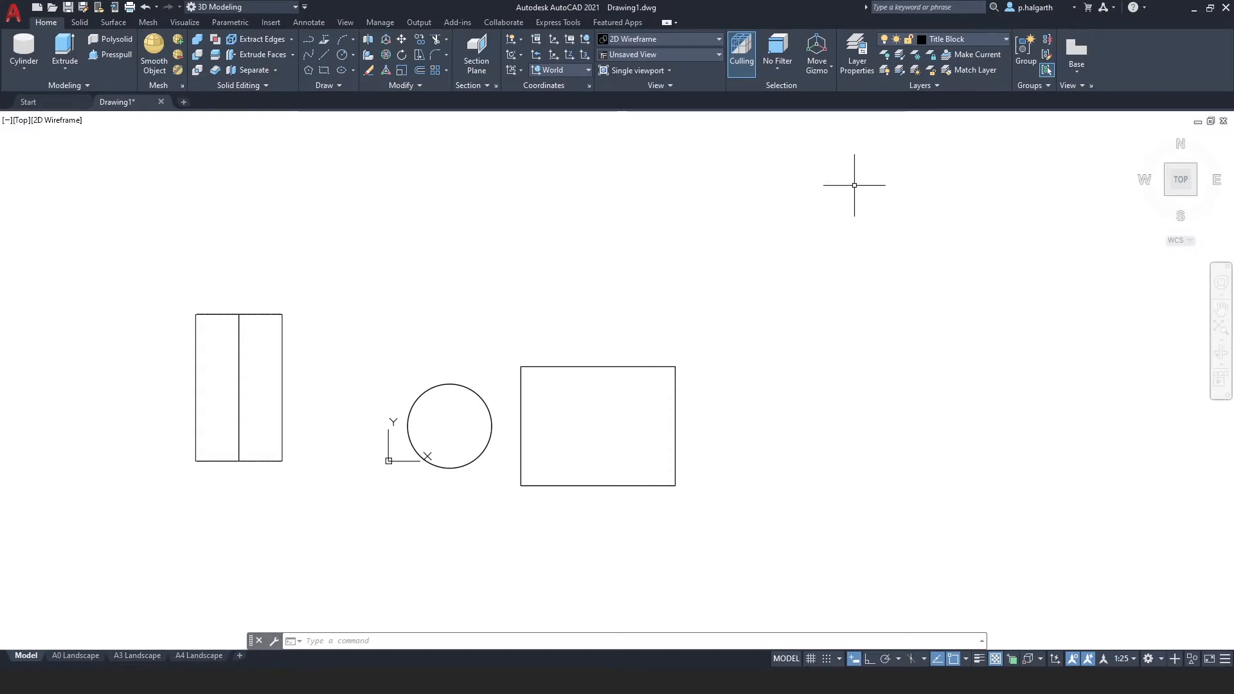
{"action": "mouse_move", "coordinate": [1168, 168]}
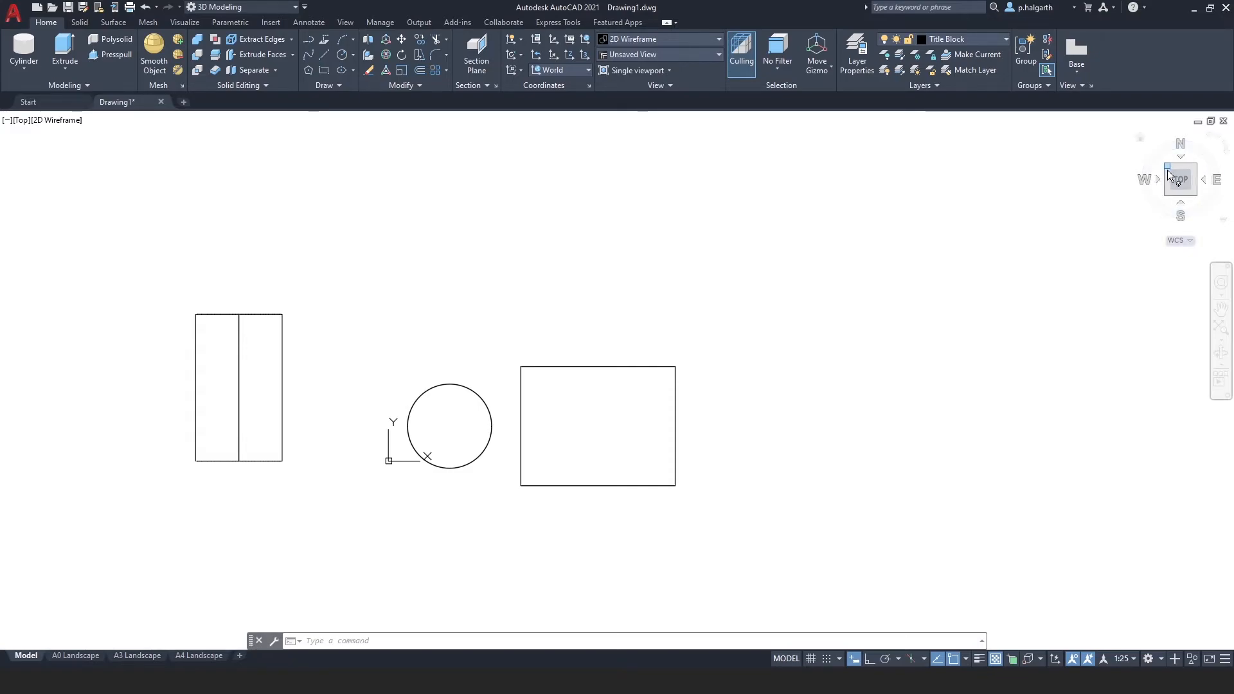
{"action": "left_click", "coordinate": [1181, 195]}
{"action": "left_click", "coordinate": [1194, 189]}
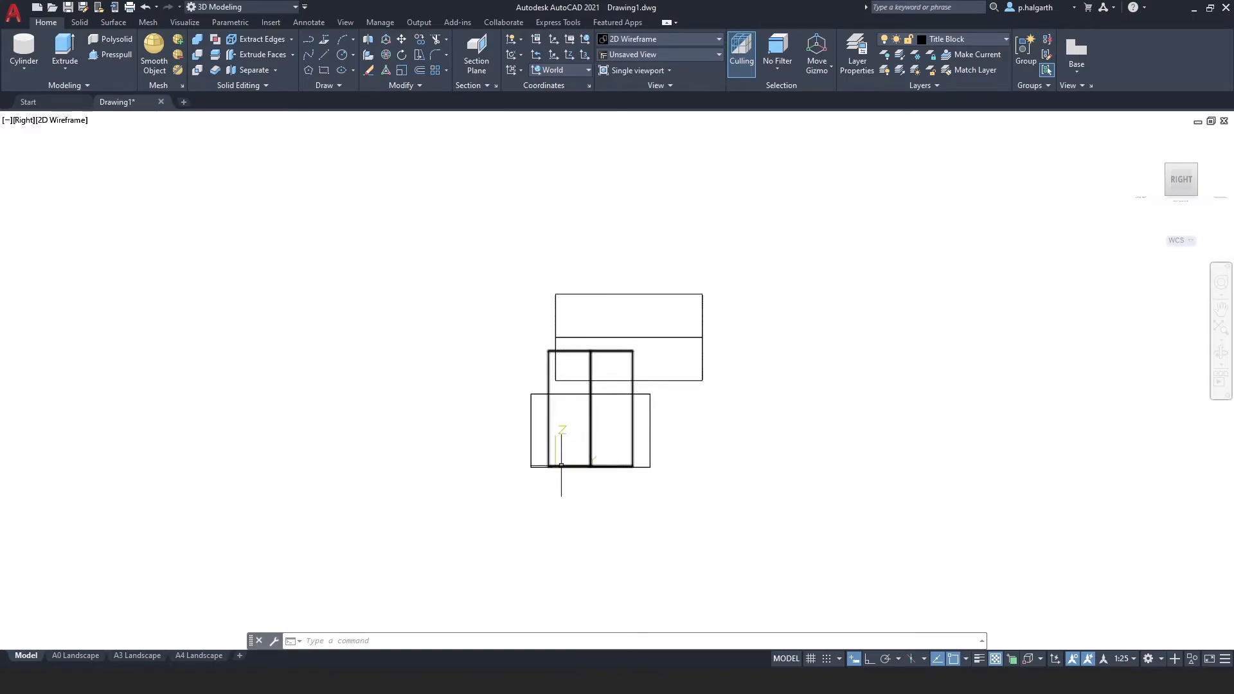
- Set the UCS to Right and create a freehand-sized cylinder in the empty area beside the other solids
{"action": "left_click", "coordinate": [573, 70]}
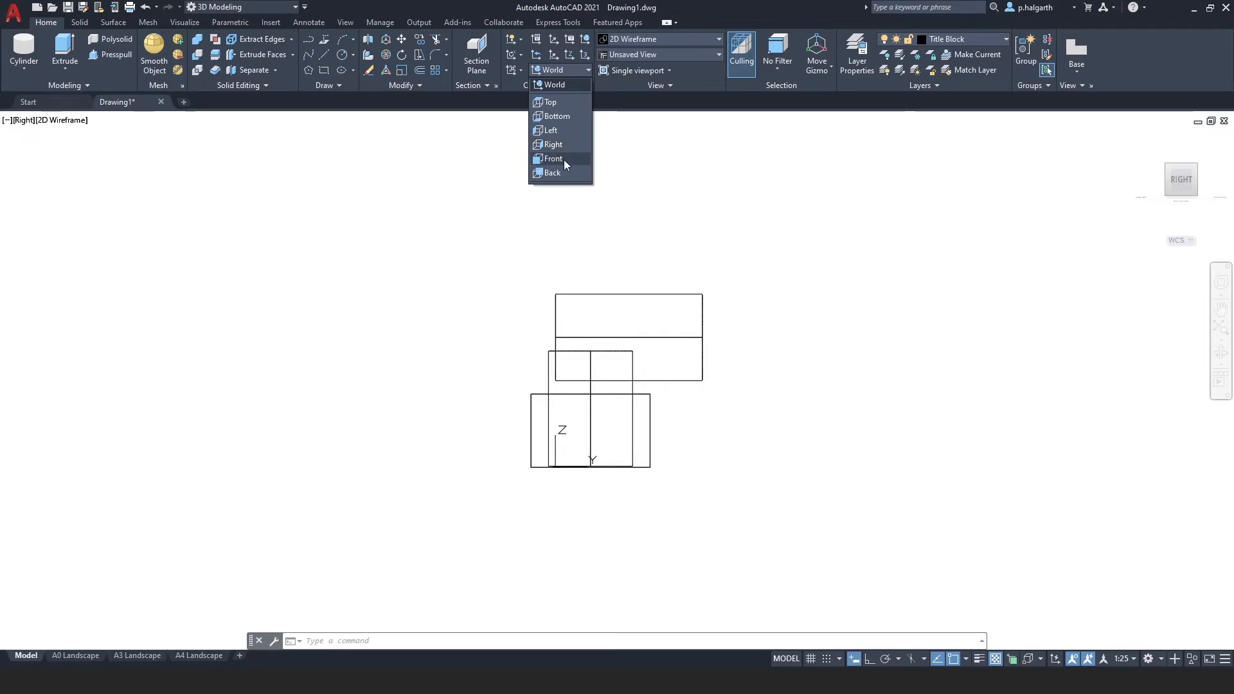
{"action": "left_click", "coordinate": [554, 144]}
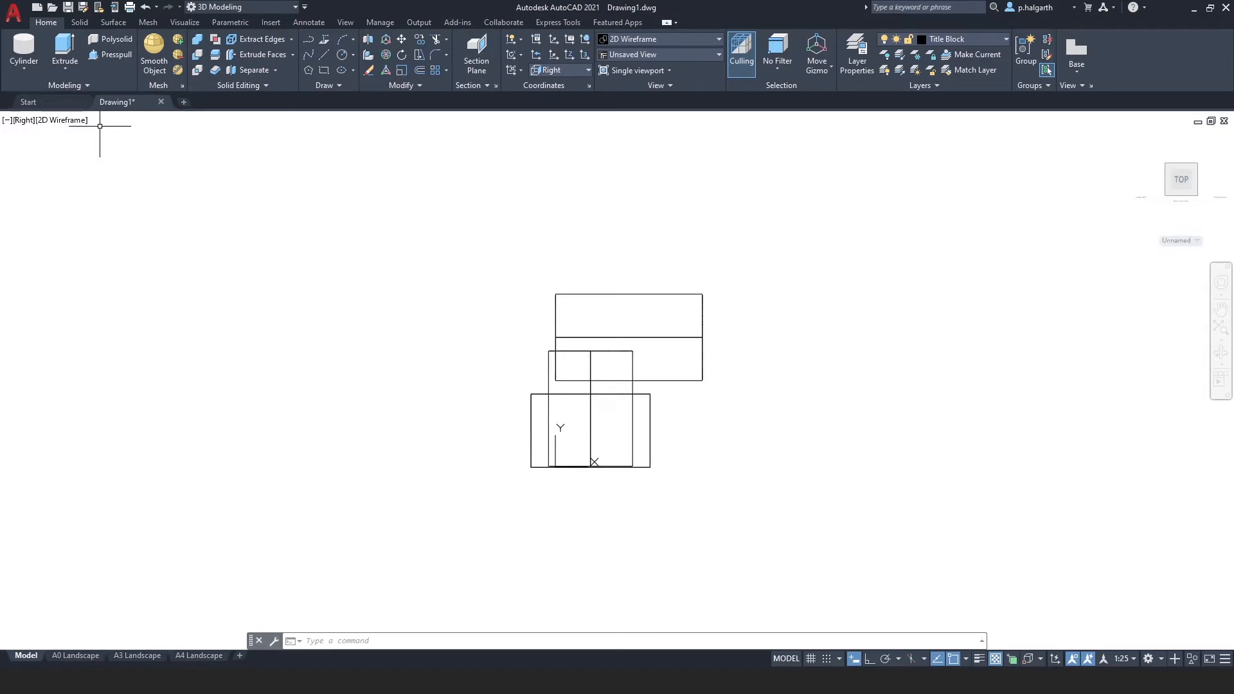
{"action": "left_click", "coordinate": [24, 47]}
{"action": "left_click", "coordinate": [782, 420]}
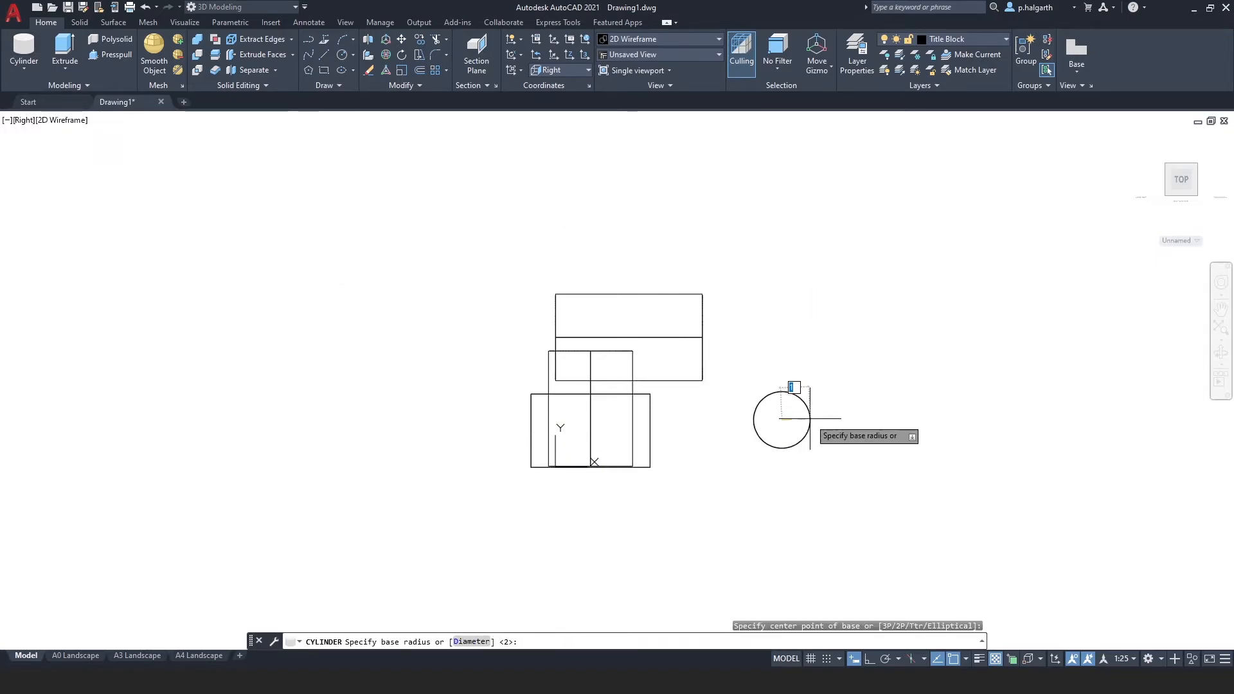
{"action": "left_click", "coordinate": [843, 412]}
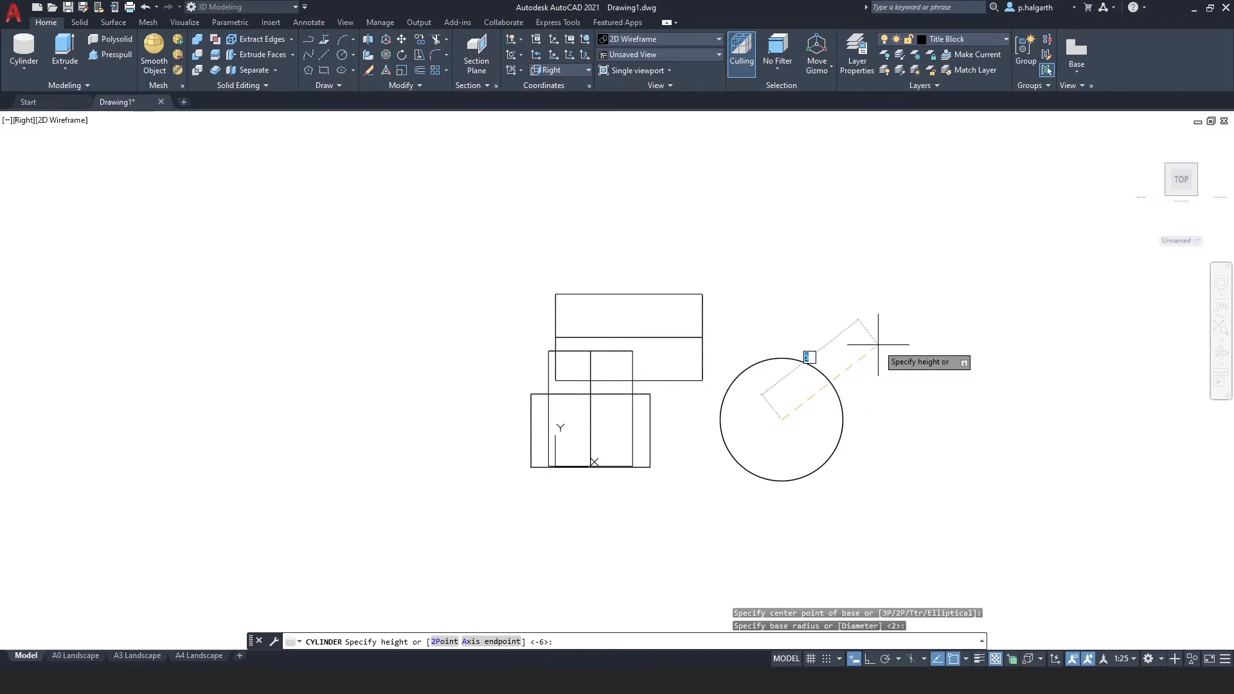
{"action": "left_click", "coordinate": [905, 288]}
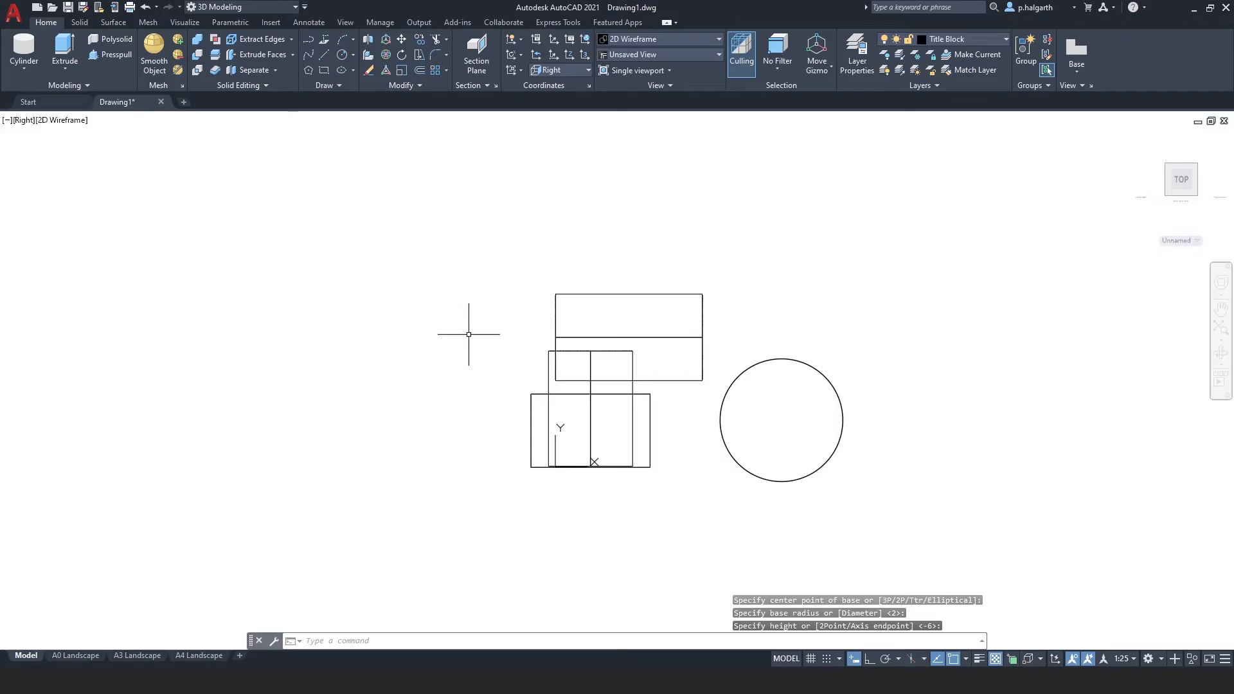
- Restore the World UCS and show all the solids in the home isometric view
{"action": "middle_click_drag", "start_coordinate": [461, 334], "coordinate": [639, 409], "text": "shift"}
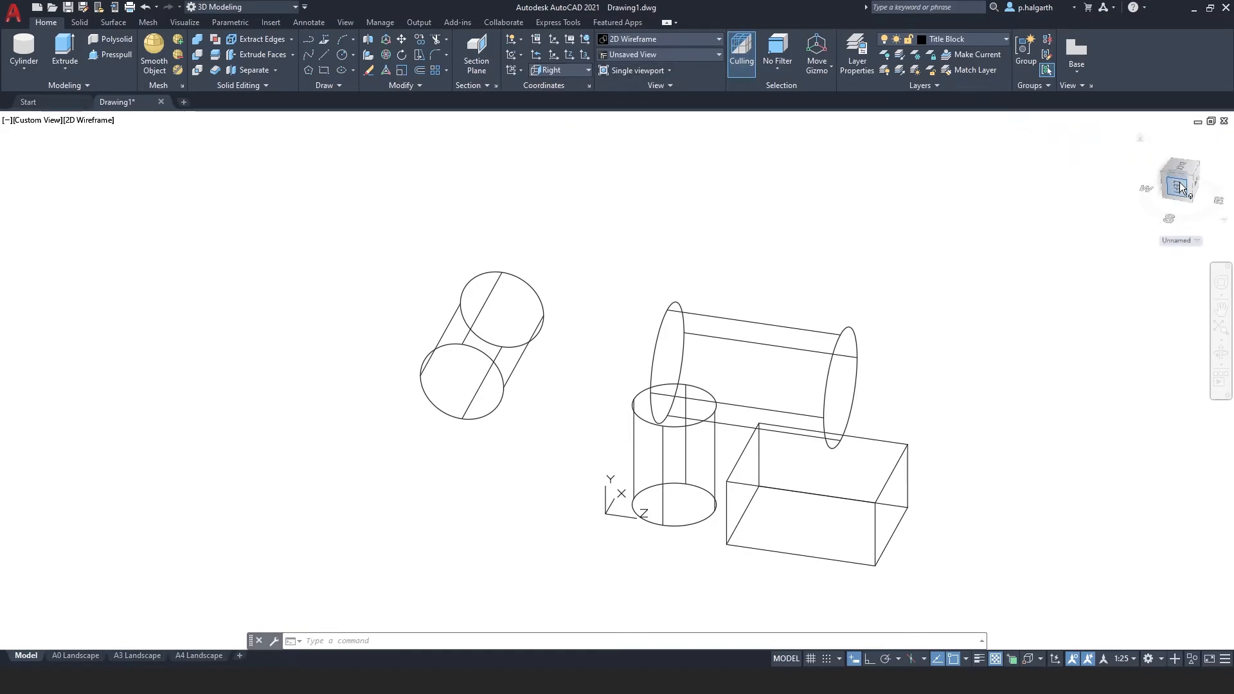
{"action": "left_click", "coordinate": [564, 67]}
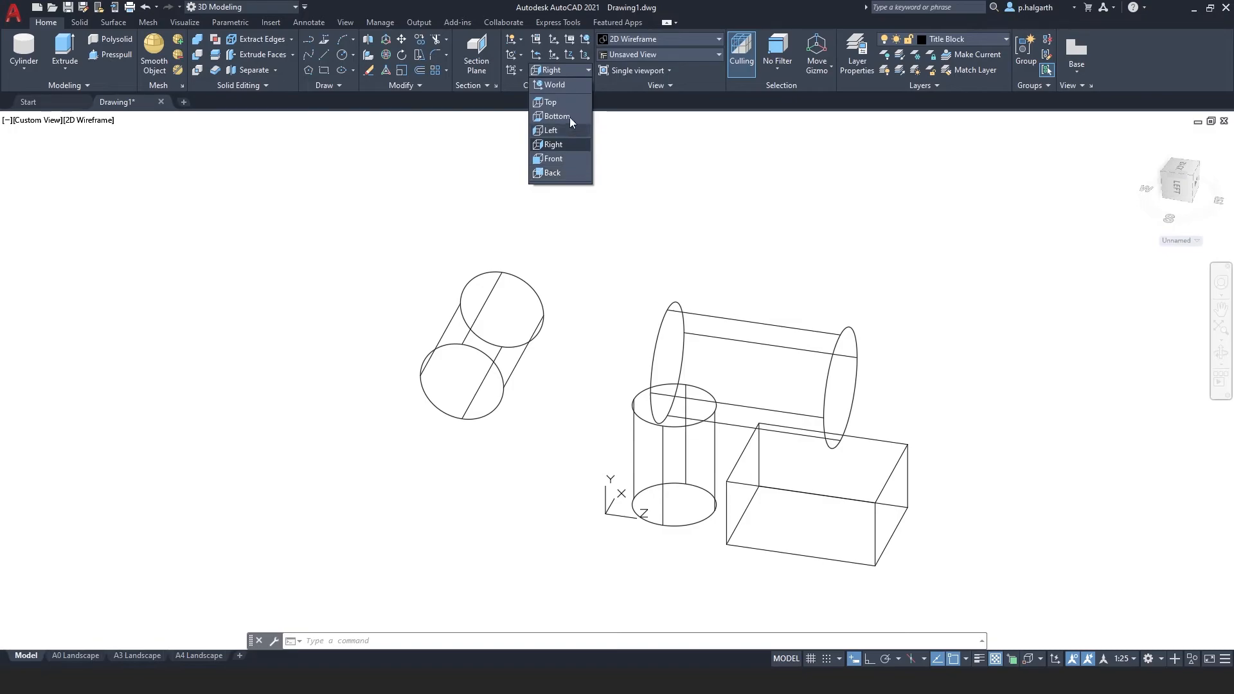
{"action": "left_click", "coordinate": [564, 83]}
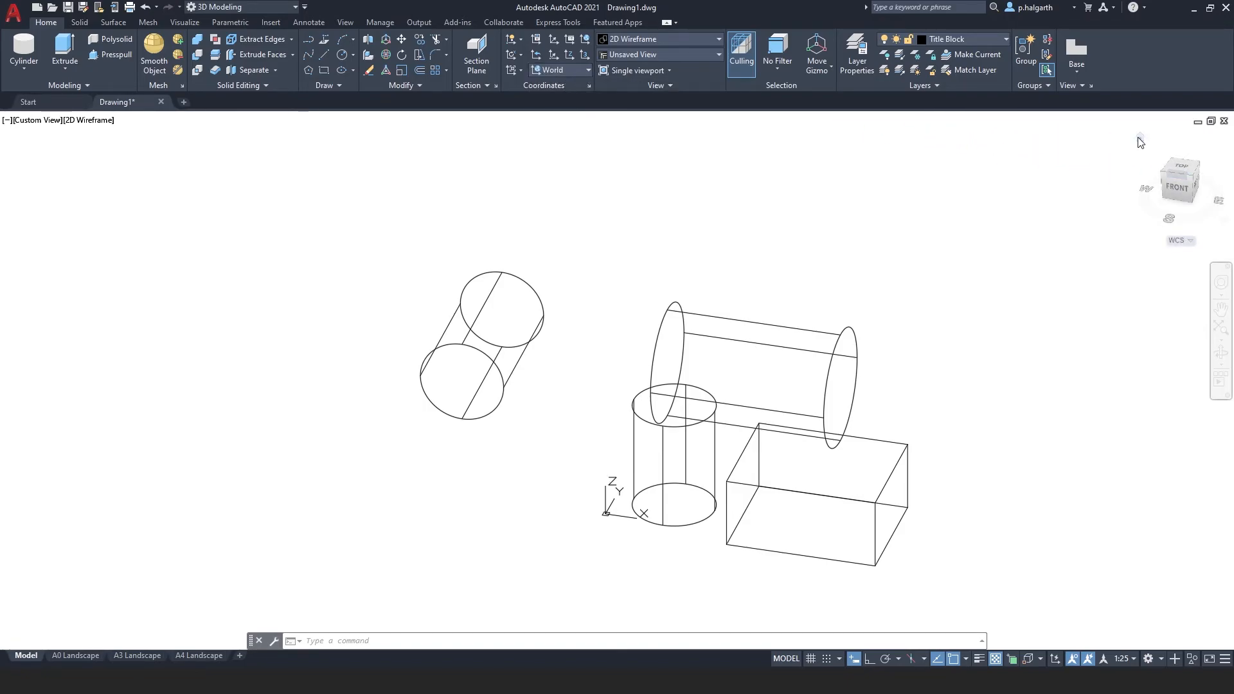
{"action": "left_click", "coordinate": [1141, 143]}
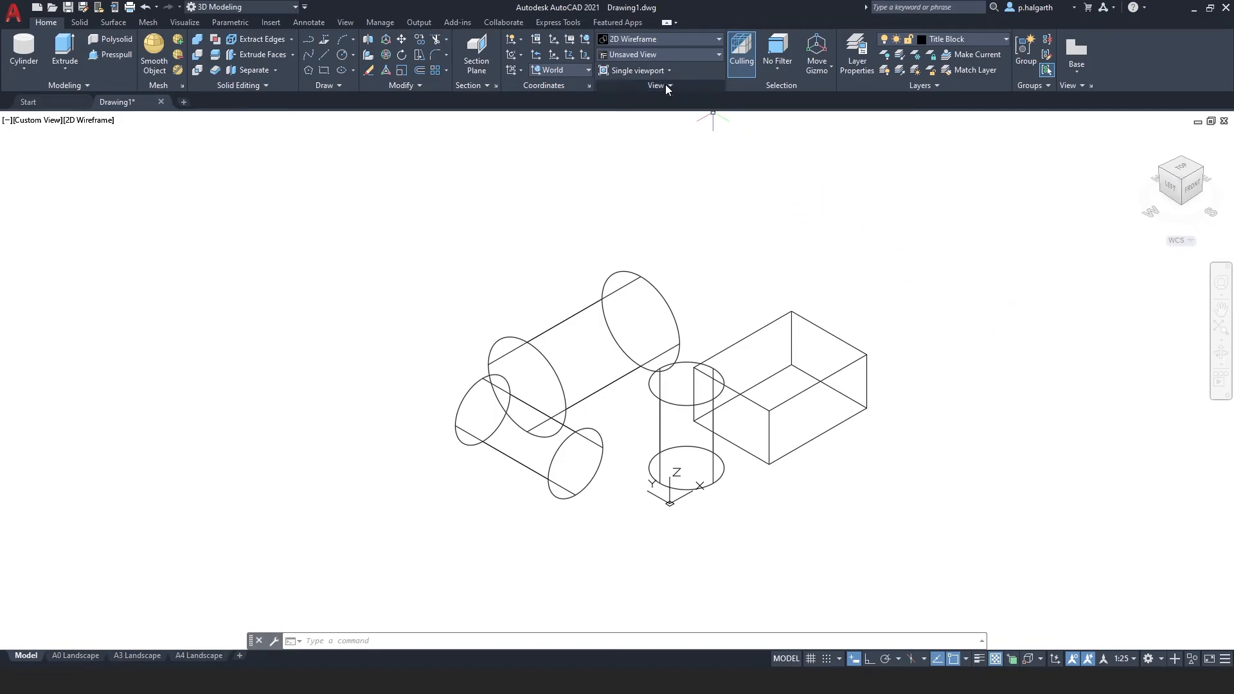
- Look through the preset view lists and switch to the Left preset view
{"action": "left_click", "coordinate": [688, 55]}
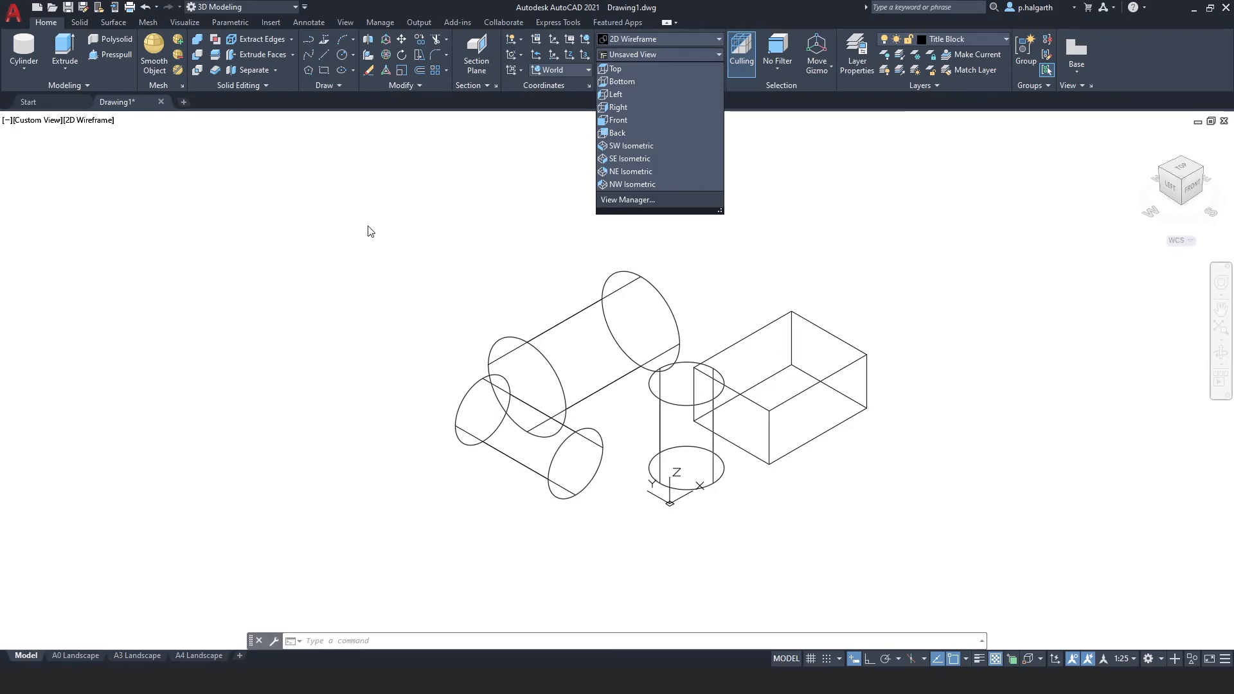
{"action": "left_click", "coordinate": [41, 124]}
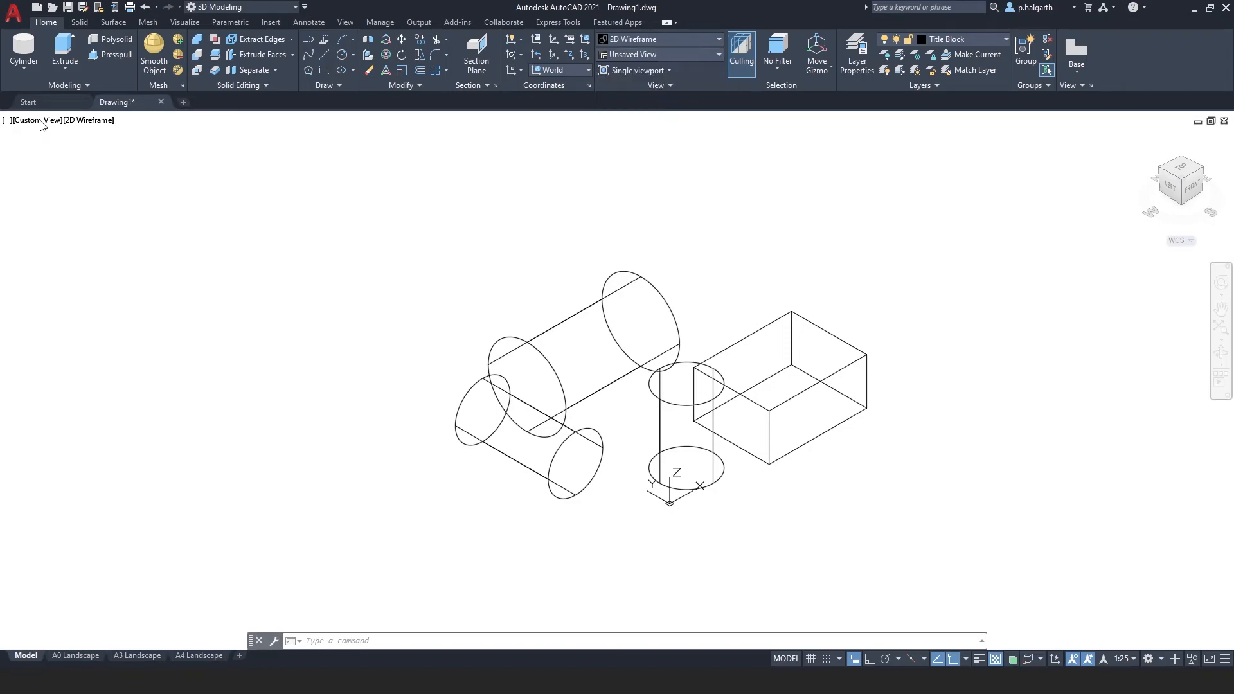
{"action": "left_click", "coordinate": [41, 122]}
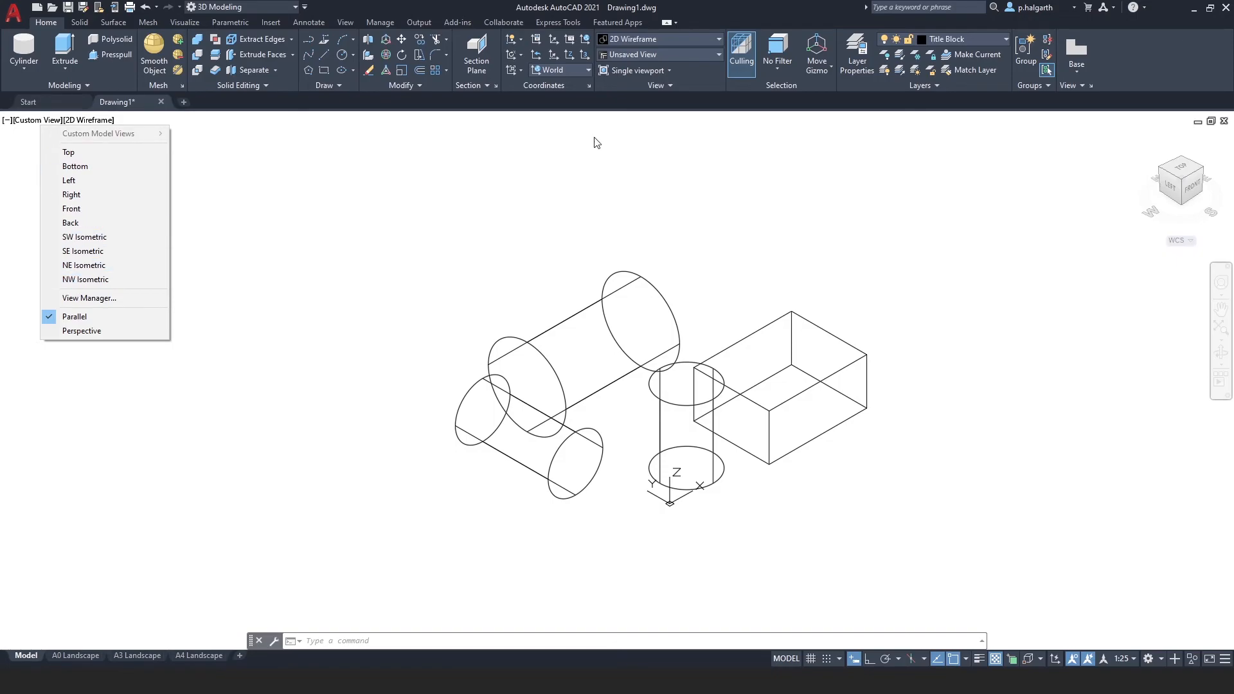
{"action": "left_click", "coordinate": [718, 55]}
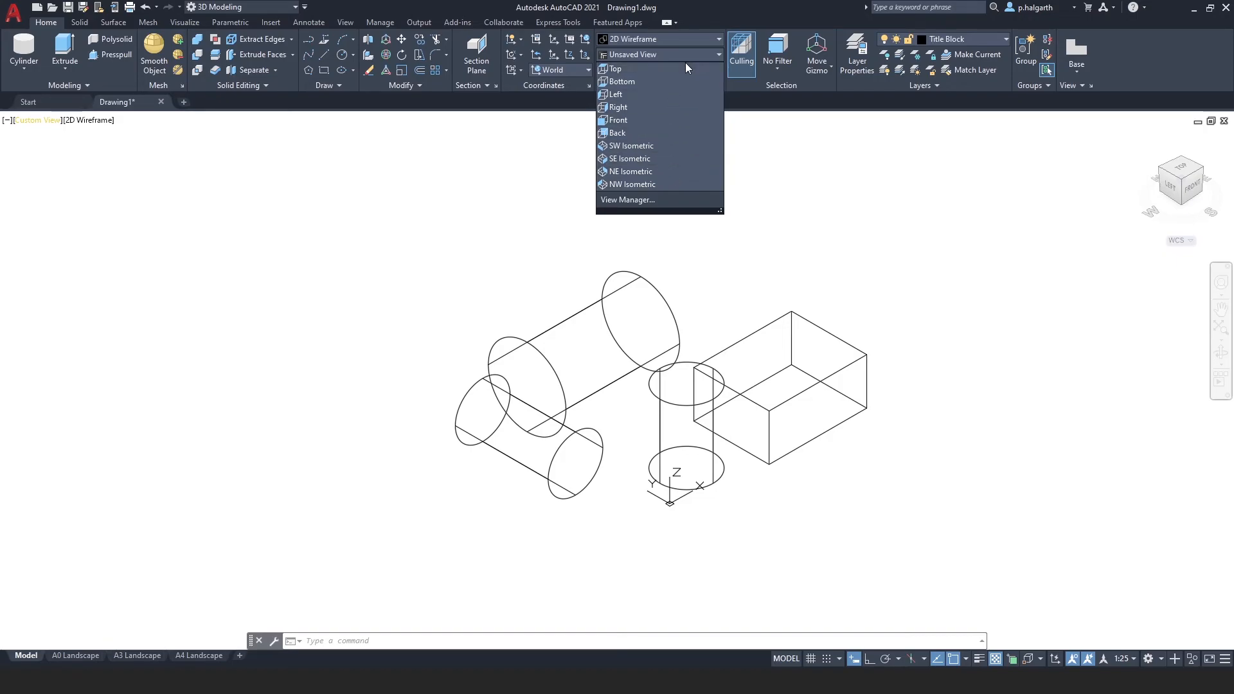
{"action": "left_click", "coordinate": [693, 95]}
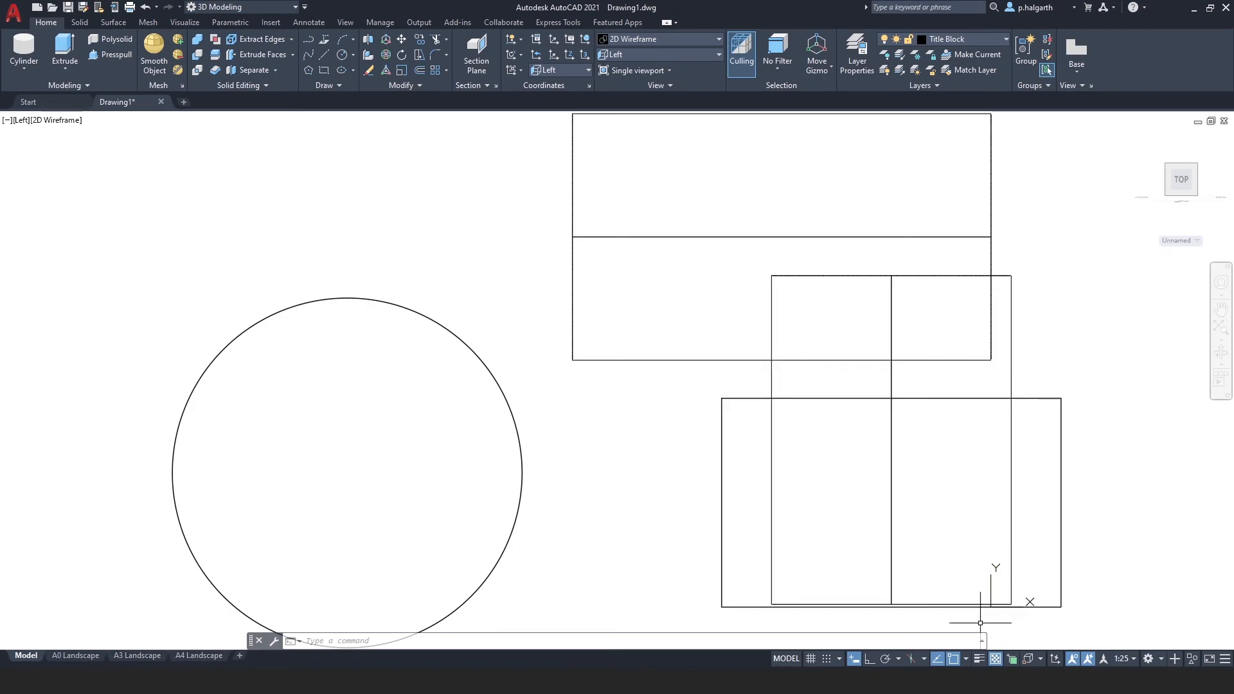
- Undo the most recent UCS changes
{"action": "key", "text": "ctrl+z"}
{"action": "key", "text": "ctrl+z"}
{"action": "key", "text": "ctrl+z"}
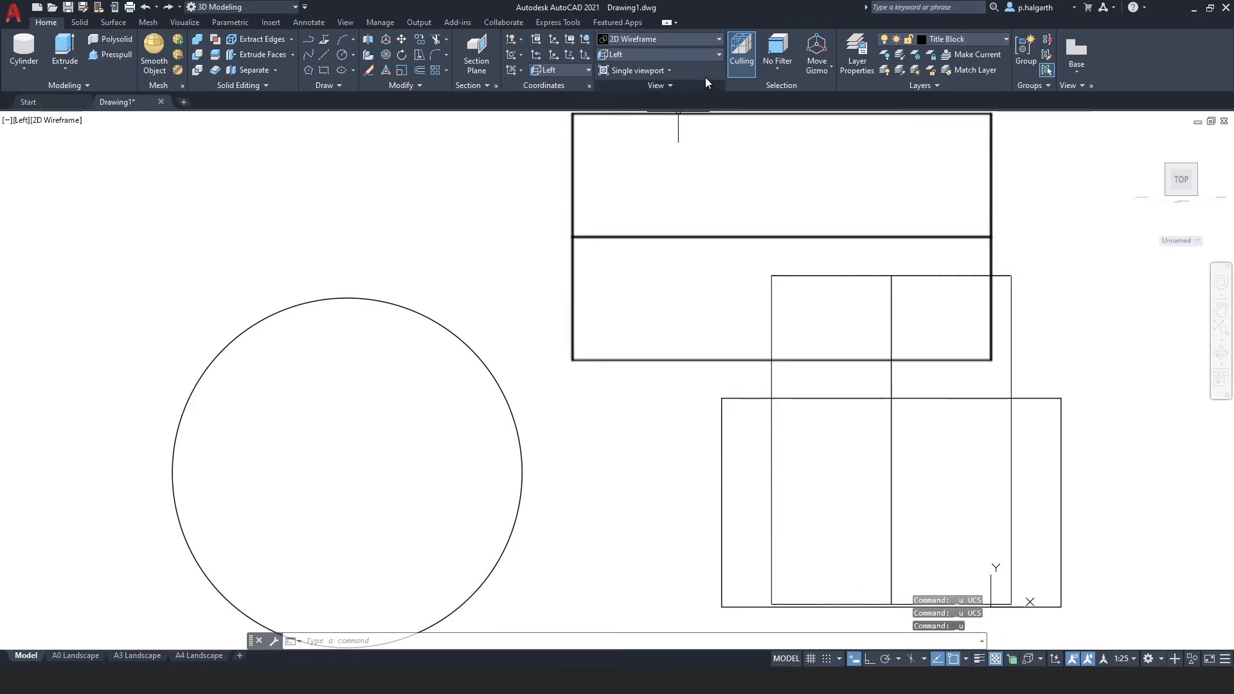
- Switch to the Front preset view to align the UCS with it, and view the solids in SE Isometric
{"action": "left_click", "coordinate": [662, 54]}
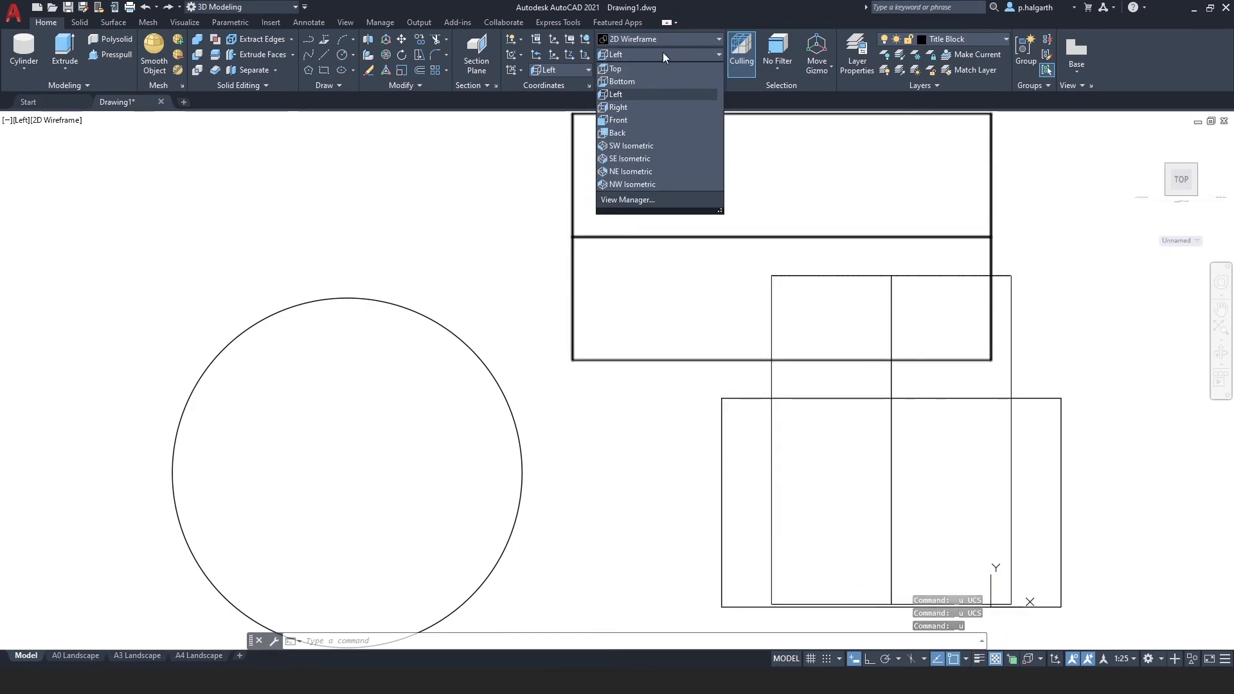
{"action": "left_click", "coordinate": [653, 119]}
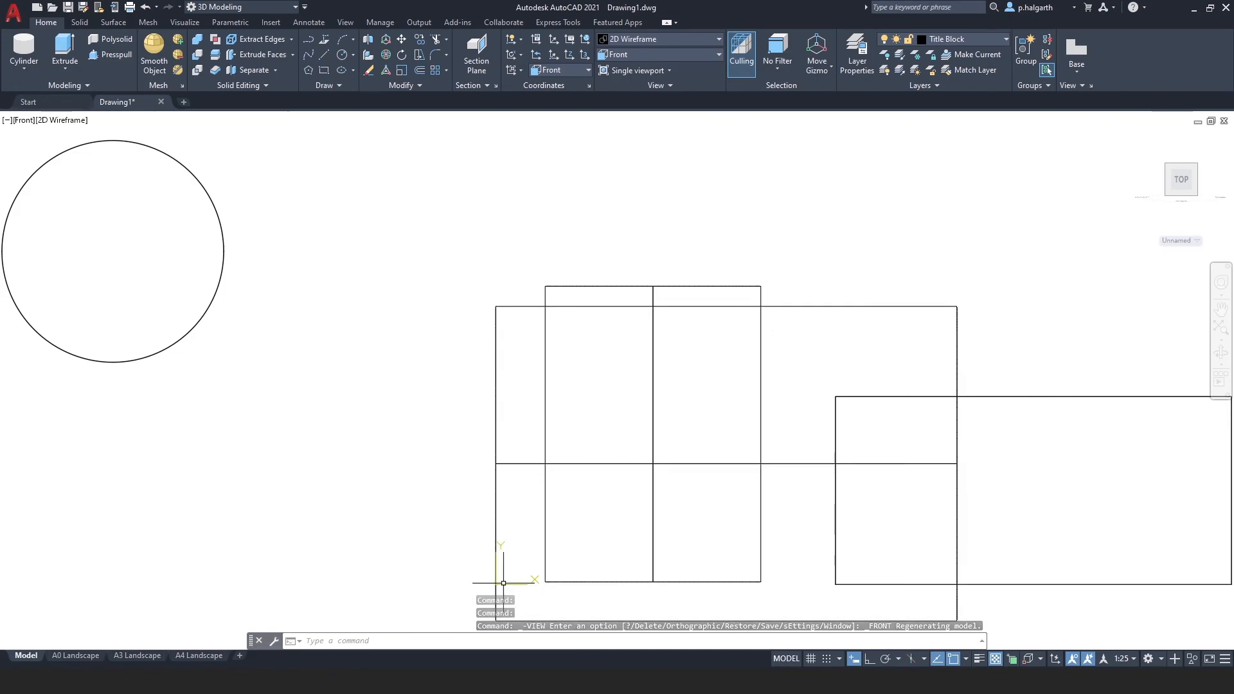
{"action": "left_click", "coordinate": [695, 56]}
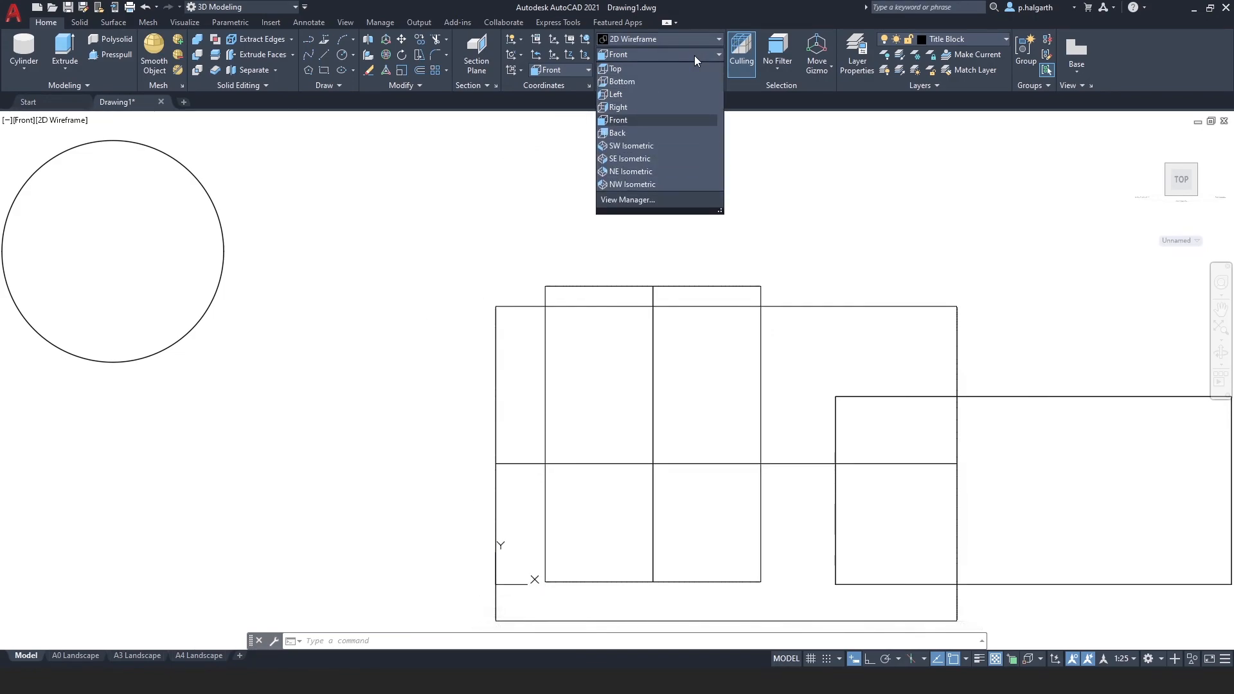
{"action": "left_click", "coordinate": [663, 157]}
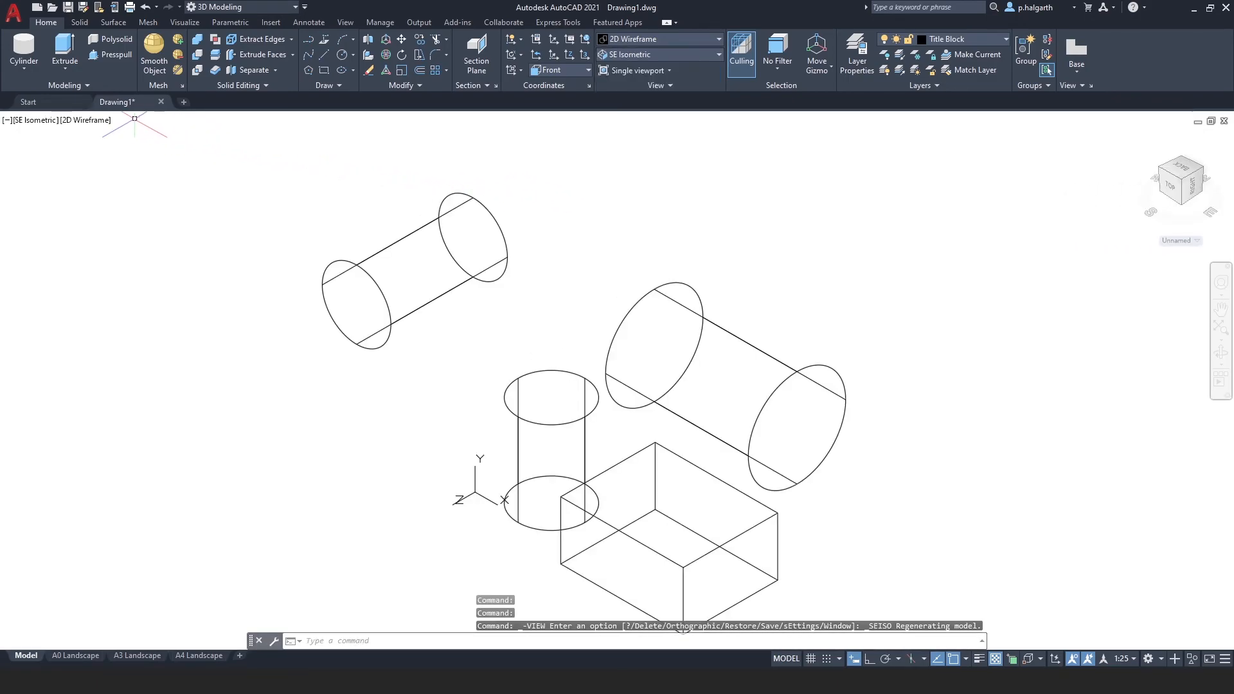
- Create a cylinder about 9 units long on the Front UCS plane in the empty area beside the solids, extending towards the back
{"action": "left_click", "coordinate": [29, 43]}
{"action": "left_click", "coordinate": [248, 427]}
{"action": "left_click", "coordinate": [283, 421]}
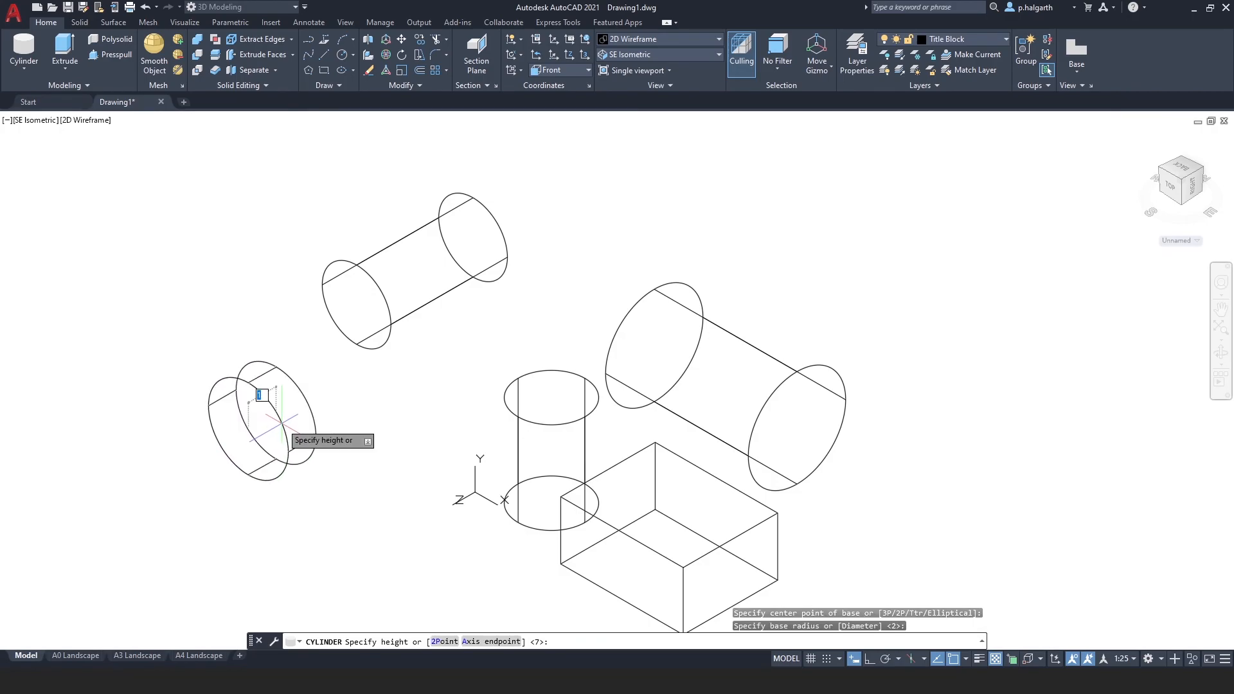
{"action": "left_click", "coordinate": [473, 390]}
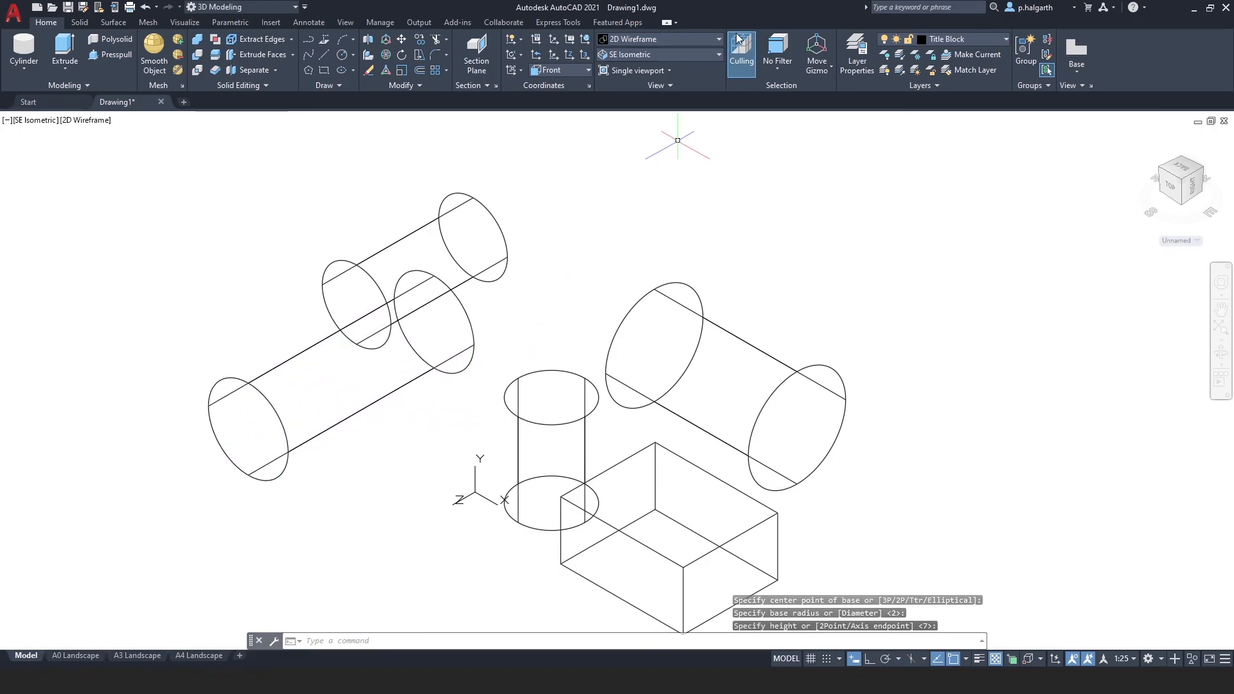
- Switch to the Right preset view and create a freehand-sized cylinder in the empty area beside the other solids
{"action": "left_click", "coordinate": [685, 55]}
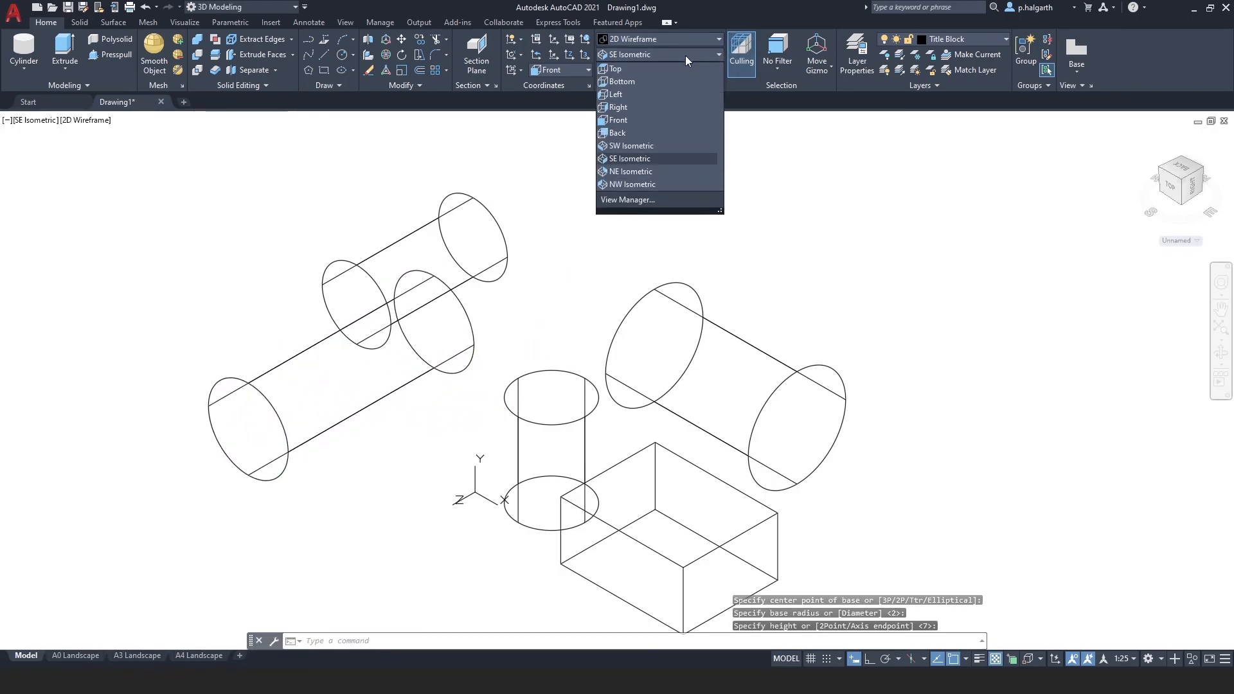
{"action": "left_click", "coordinate": [678, 108]}
{"action": "left_click", "coordinate": [24, 49]}
{"action": "left_click", "coordinate": [106, 454]}
{"action": "left_click", "coordinate": [175, 435]}
{"action": "left_click", "coordinate": [292, 278]}
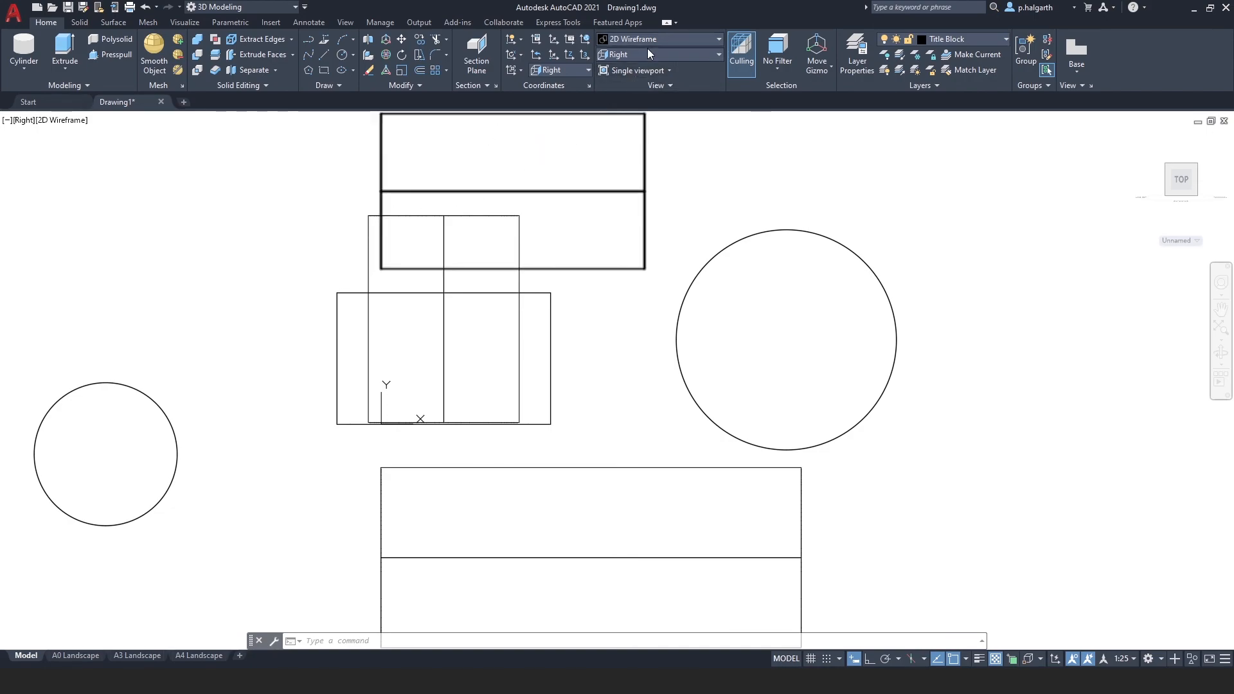
- Set the UCS back to World and show all the cylinders and the box in the home isometric view
{"action": "left_click", "coordinate": [579, 69]}
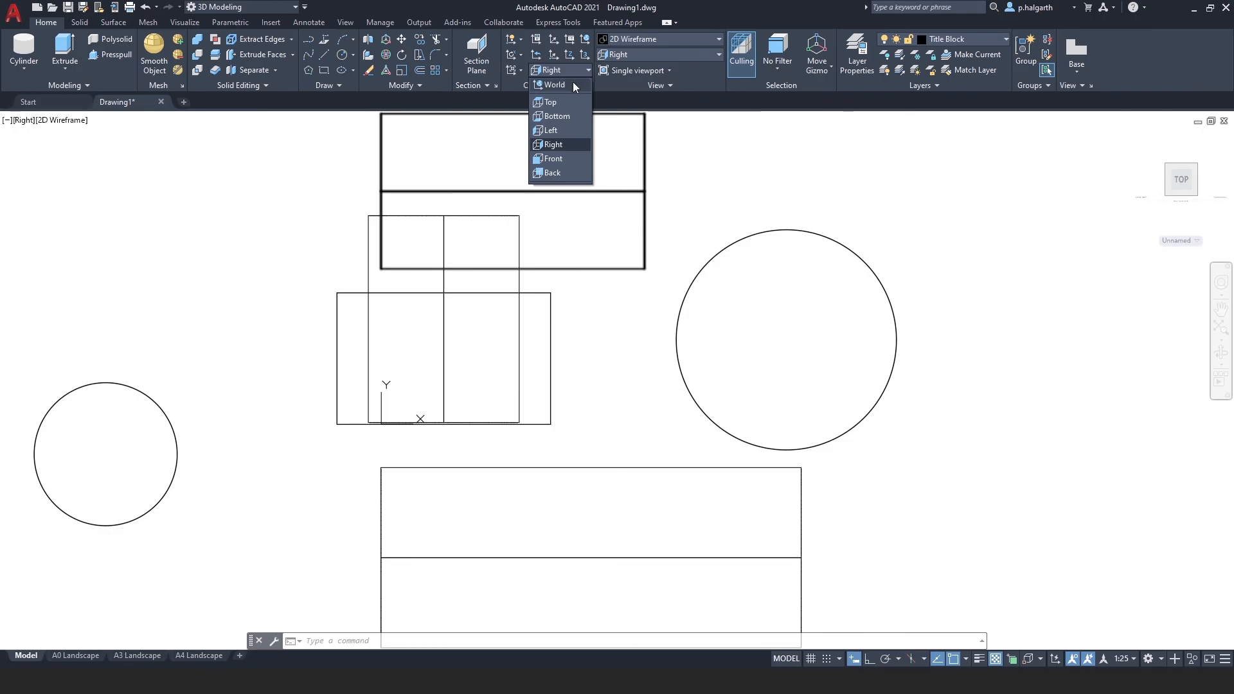
{"action": "left_click", "coordinate": [573, 82]}
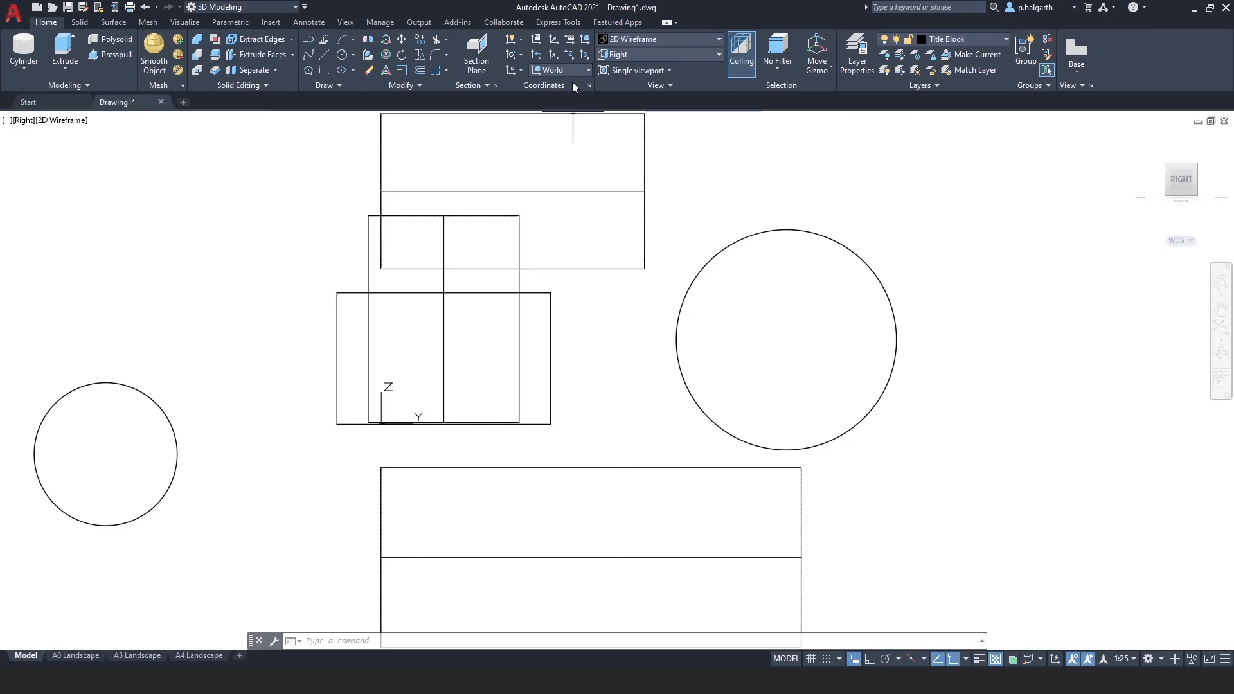
{"action": "left_click", "coordinate": [1140, 138]}
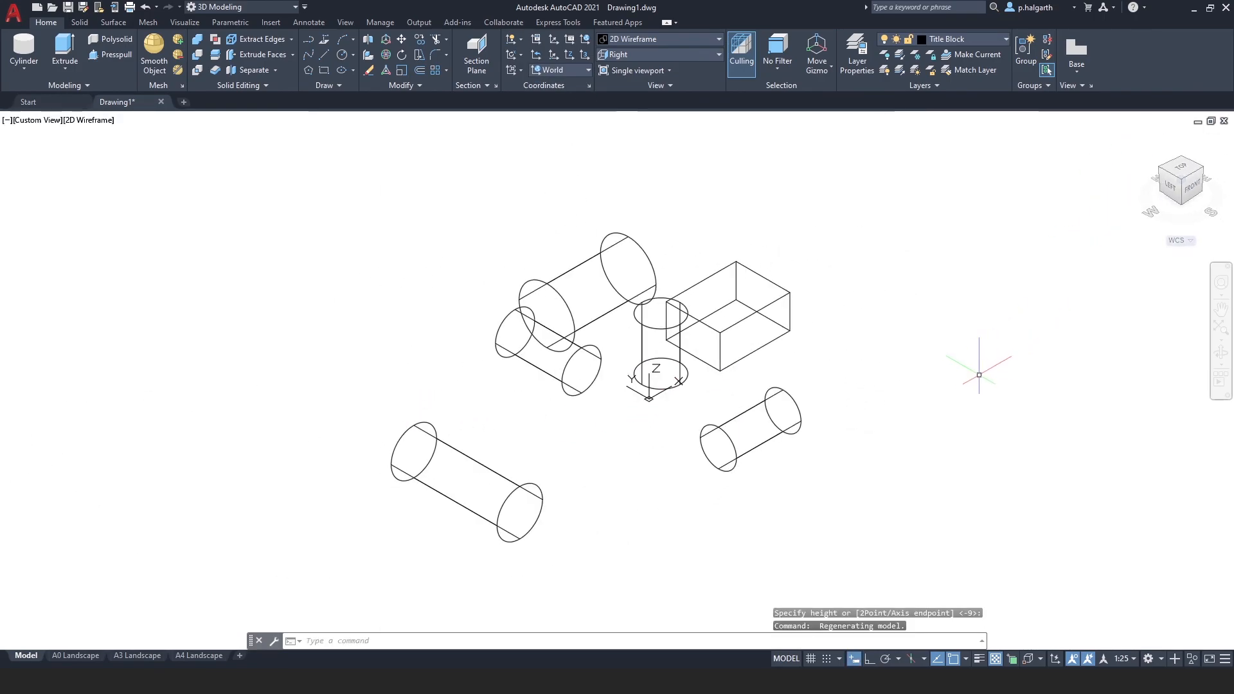